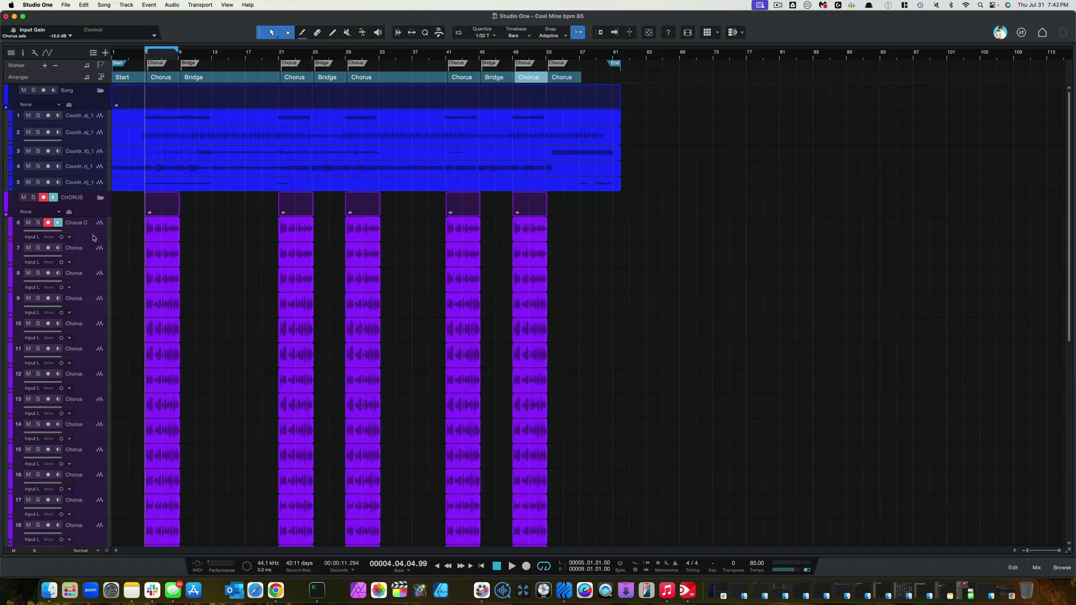
- Enlarge track 6's Chorus C header to reveal its input and routing settings, then zoom out
{"action": "scroll", "coordinate": [93, 237], "scroll_direction": "down", "scroll_amount": 10}
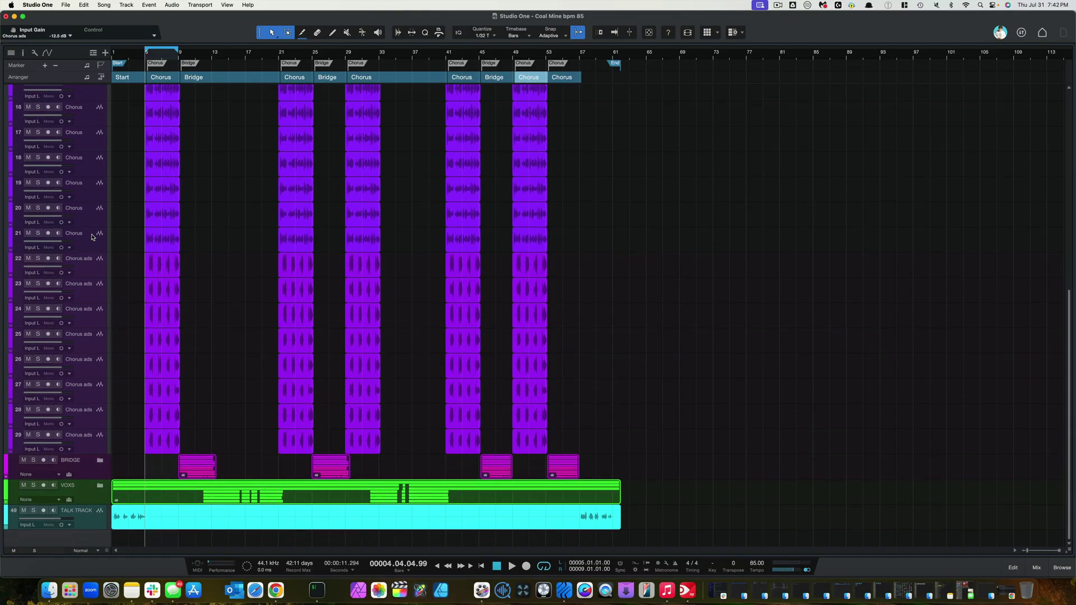
{"action": "scroll", "coordinate": [93, 237], "scroll_direction": "up", "scroll_amount": 10}
{"action": "scroll", "coordinate": [182, 216], "scroll_direction": "up", "scroll_amount": 5}
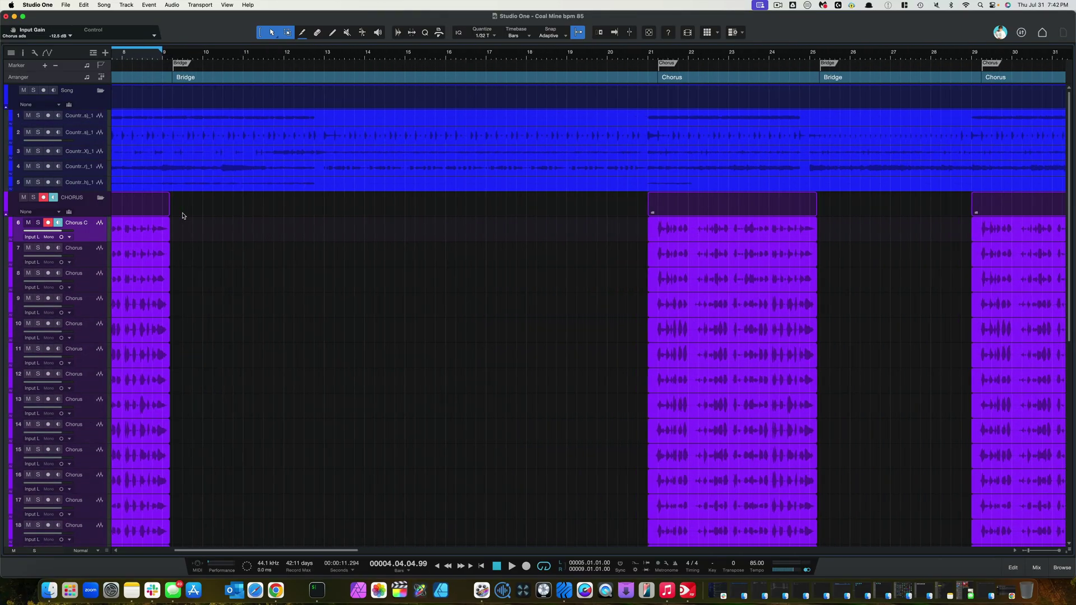
{"action": "scroll", "coordinate": [183, 216], "scroll_direction": "left", "scroll_amount": 5}
{"action": "scroll", "coordinate": [308, 214], "scroll_direction": "up", "scroll_amount": 3}
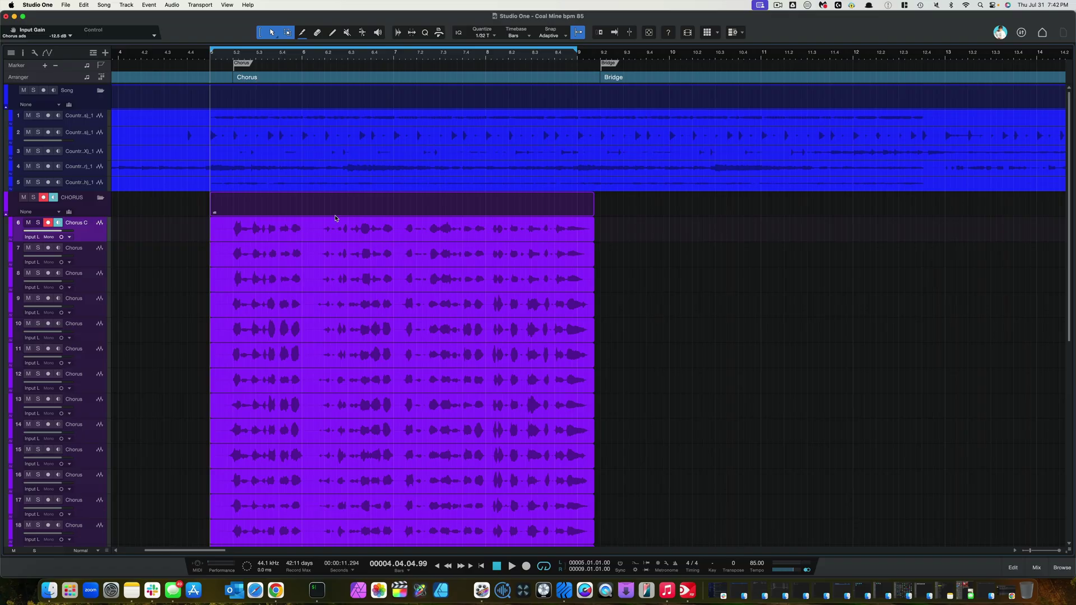
{"action": "scroll", "coordinate": [335, 218], "scroll_direction": "left", "scroll_amount": 3}
{"action": "left_click_drag", "start_coordinate": [93, 241], "coordinate": [93, 283]}
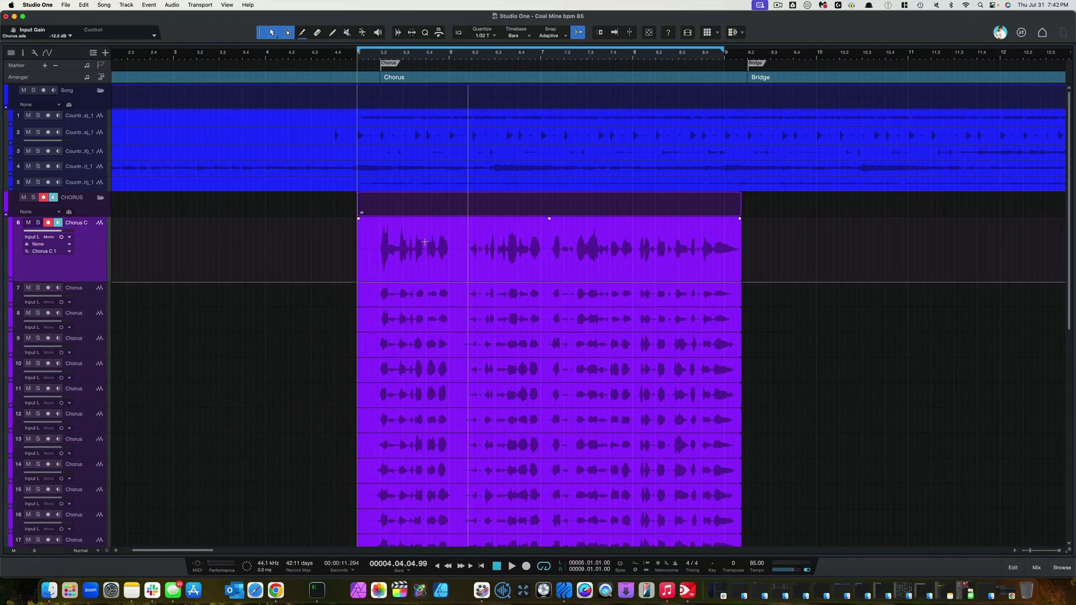
{"action": "left_click", "coordinate": [134, 233]}
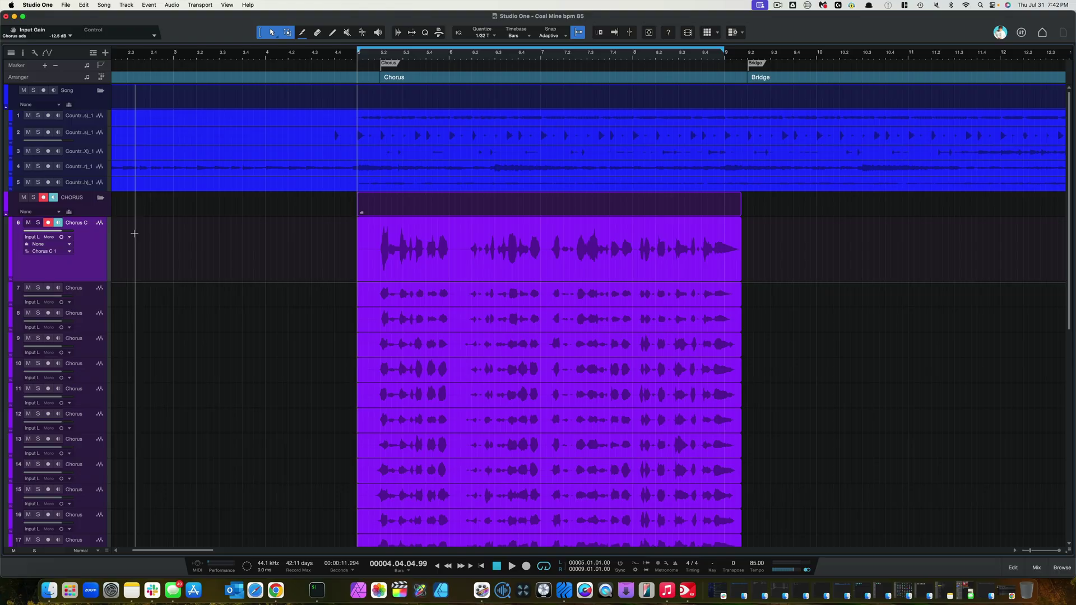
{"action": "left_click", "coordinate": [406, 227]}
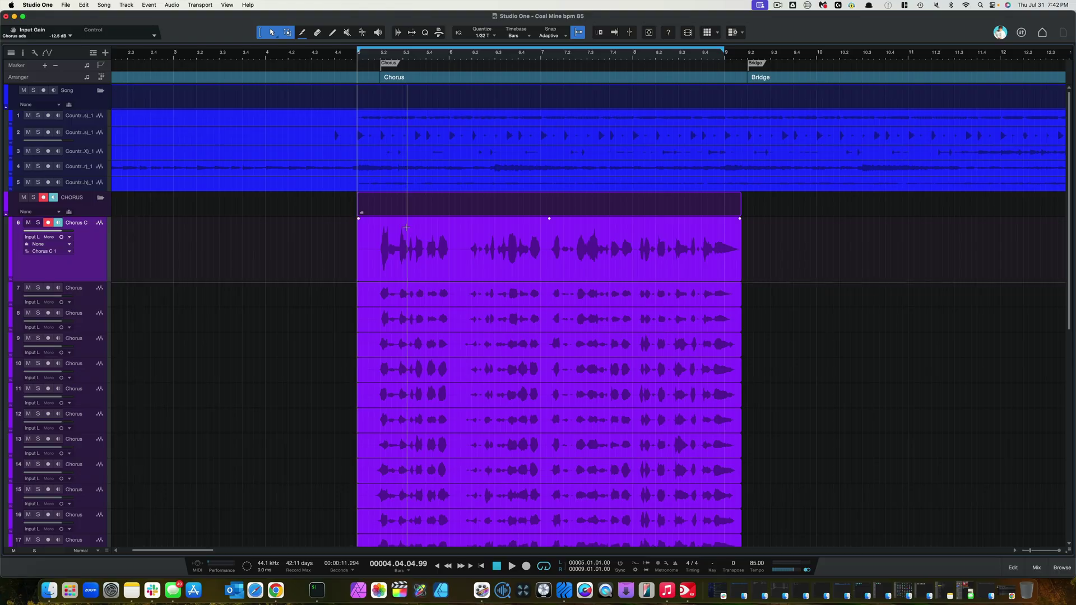
{"action": "key", "text": "w"}
{"action": "key", "text": "w"}
{"action": "key", "text": "w"}
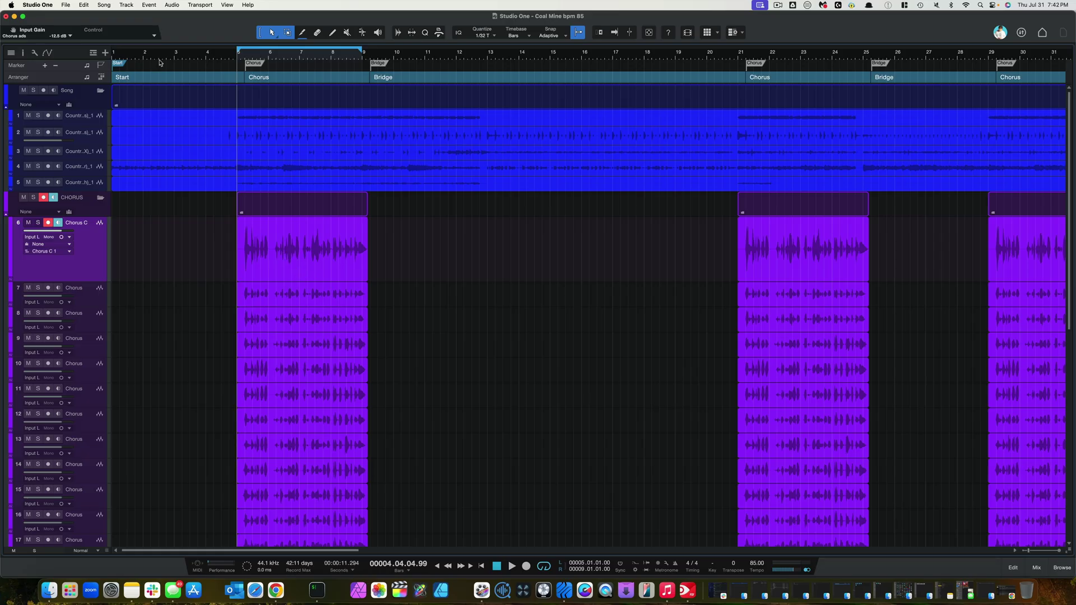
{"action": "left_click", "coordinate": [105, 5]}
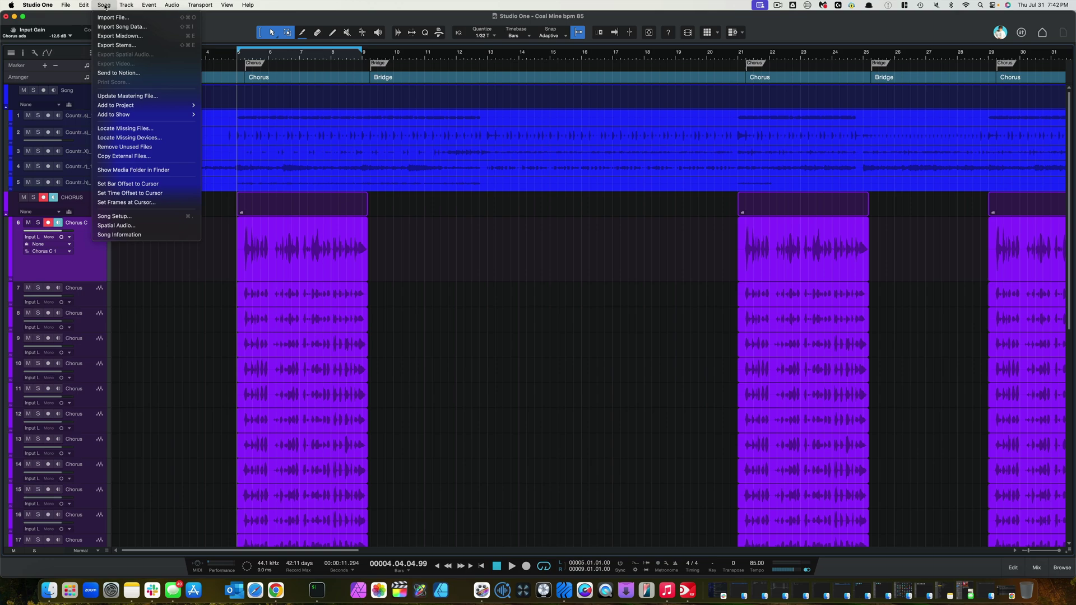
{"action": "left_click", "coordinate": [120, 47]}
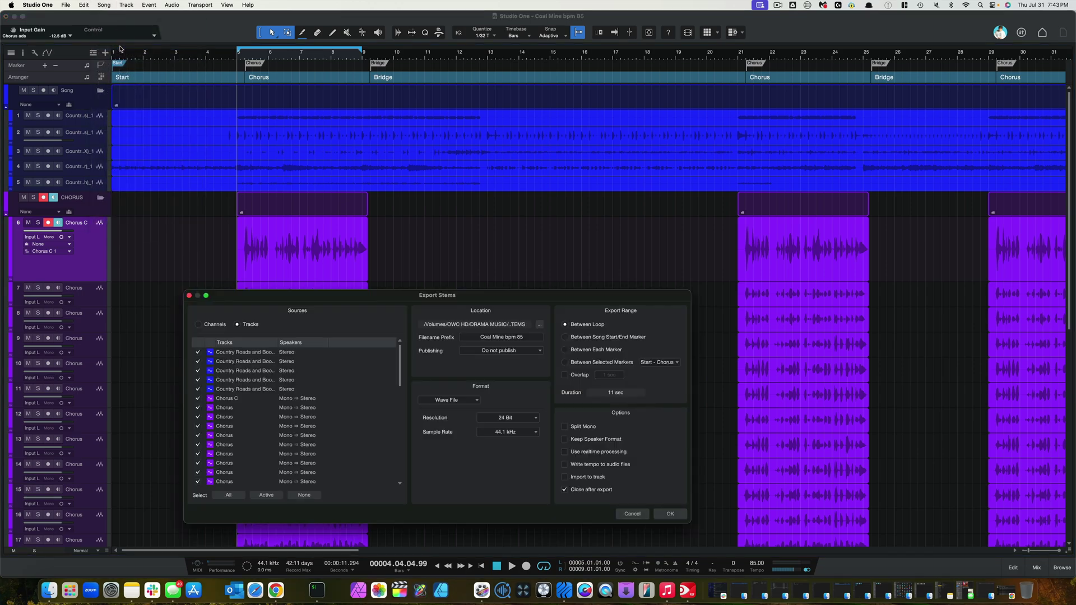
{"action": "left_click_drag", "start_coordinate": [298, 296], "coordinate": [300, 222]}
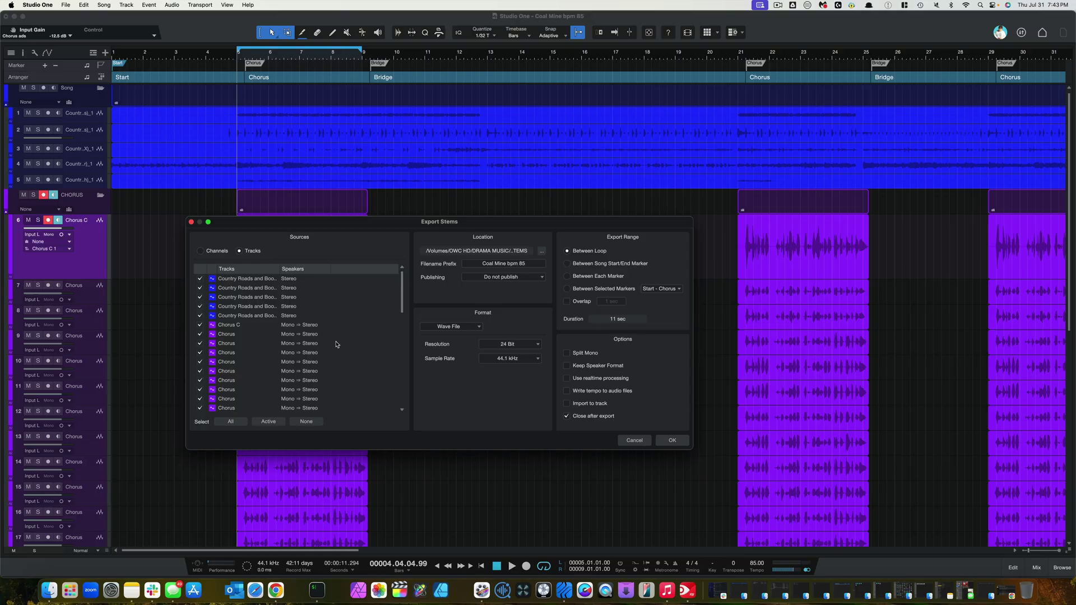
{"action": "scroll", "coordinate": [336, 344], "scroll_direction": "down", "scroll_amount": 10}
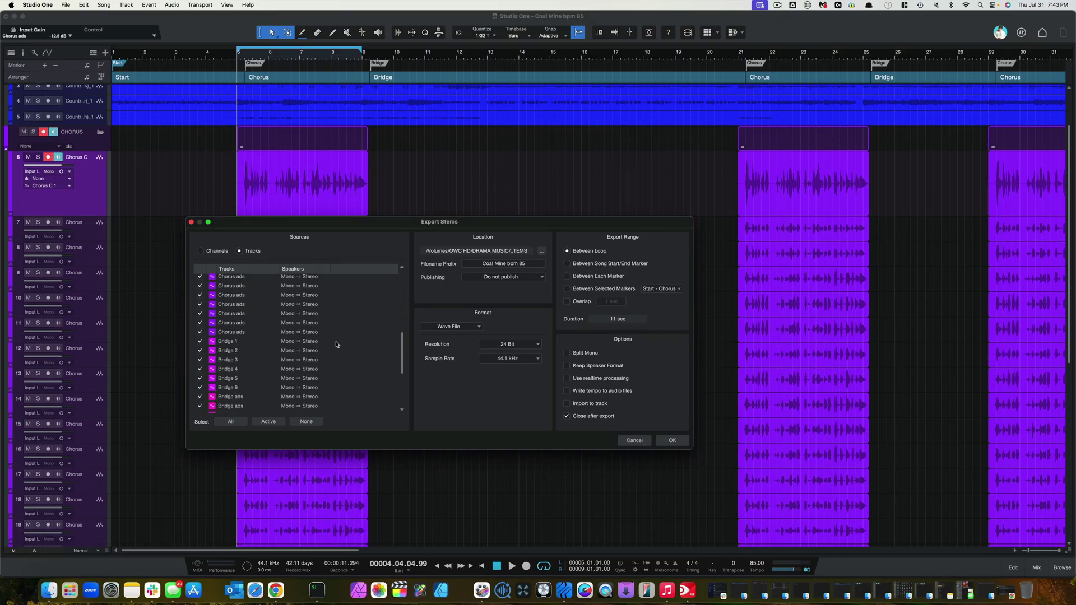
{"action": "scroll", "coordinate": [336, 344], "scroll_direction": "down", "scroll_amount": 5}
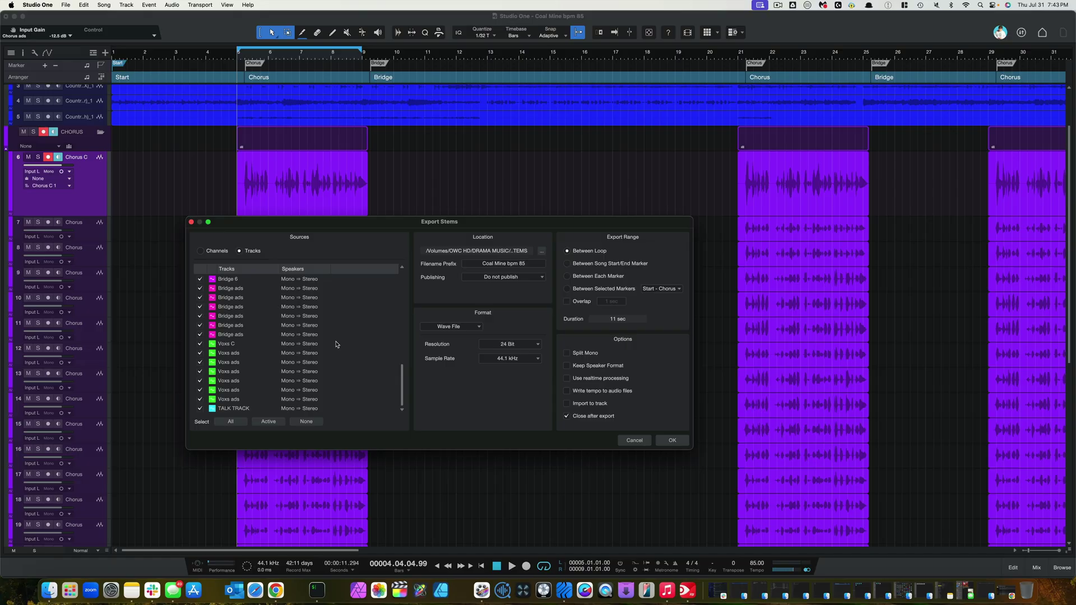
{"action": "left_click", "coordinate": [636, 441]}
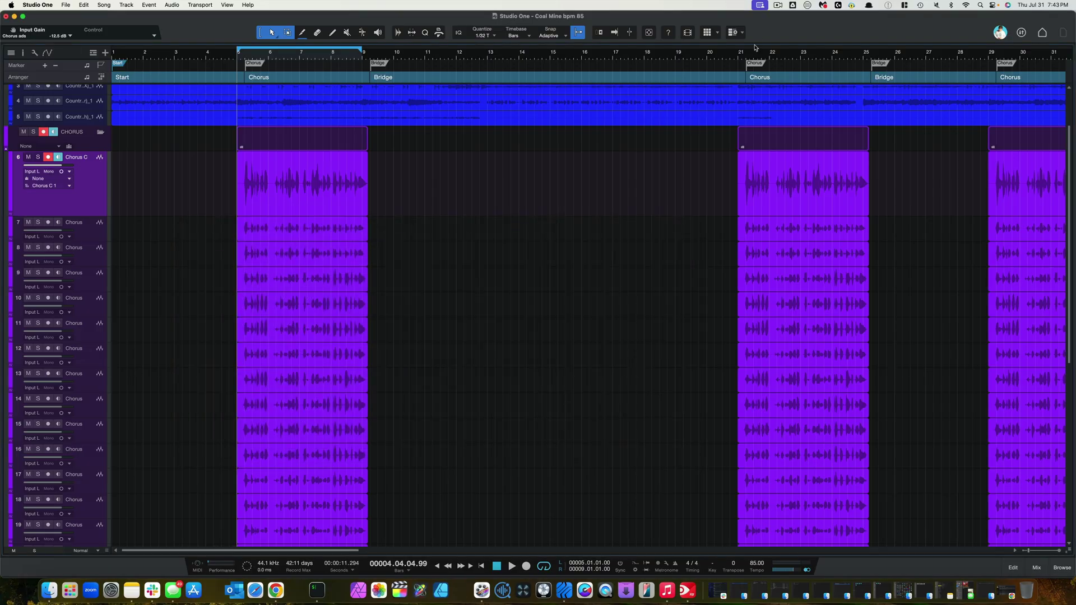
{"action": "left_click", "coordinate": [776, 6]}
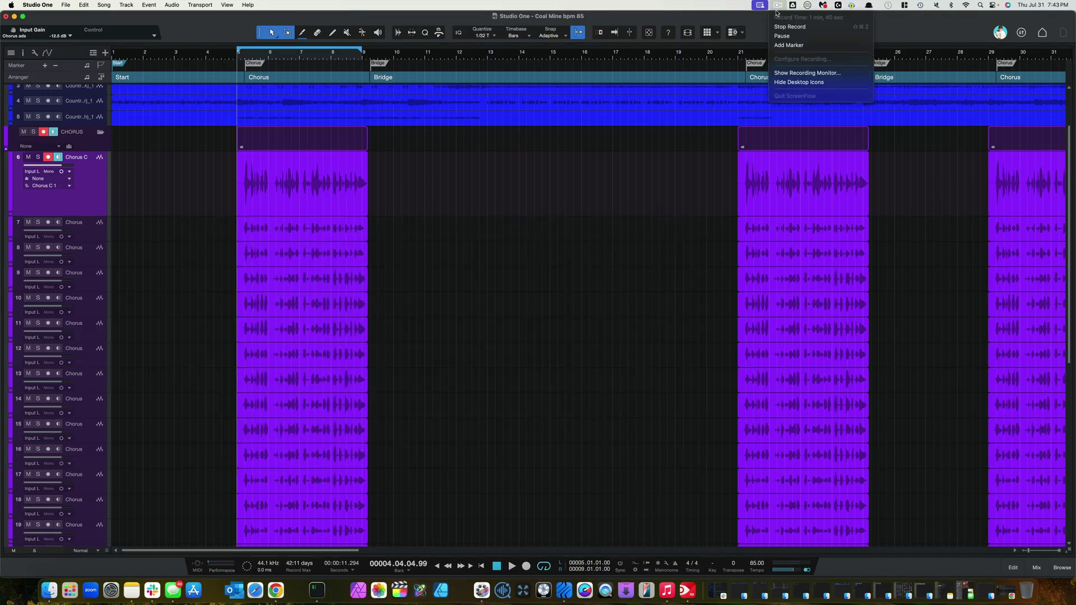
{"action": "left_click", "coordinate": [794, 38]}
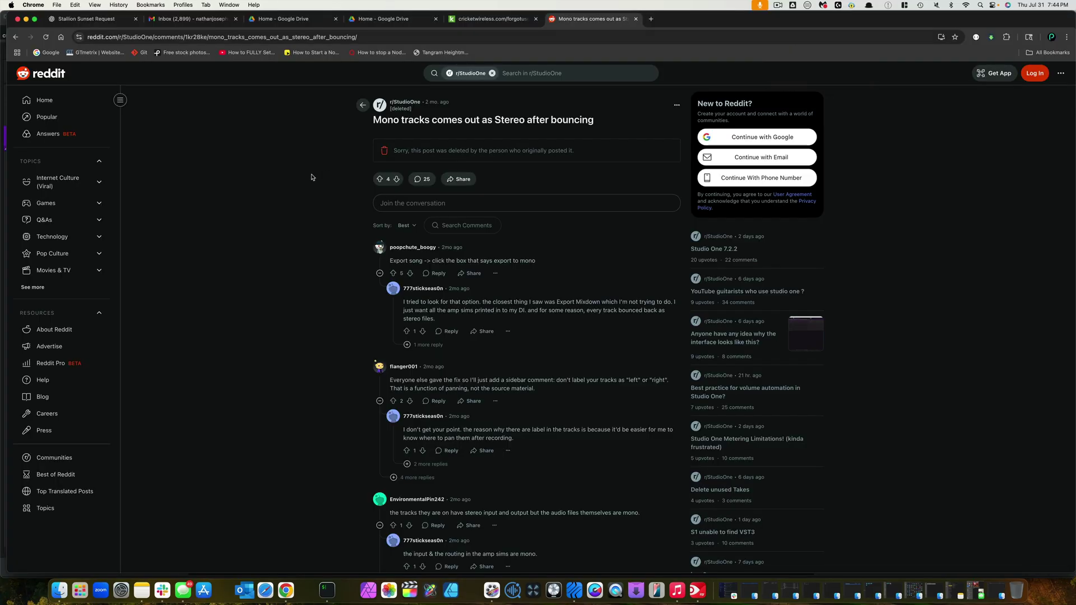
{"action": "scroll", "coordinate": [312, 177], "scroll_direction": "down", "scroll_amount": 1}
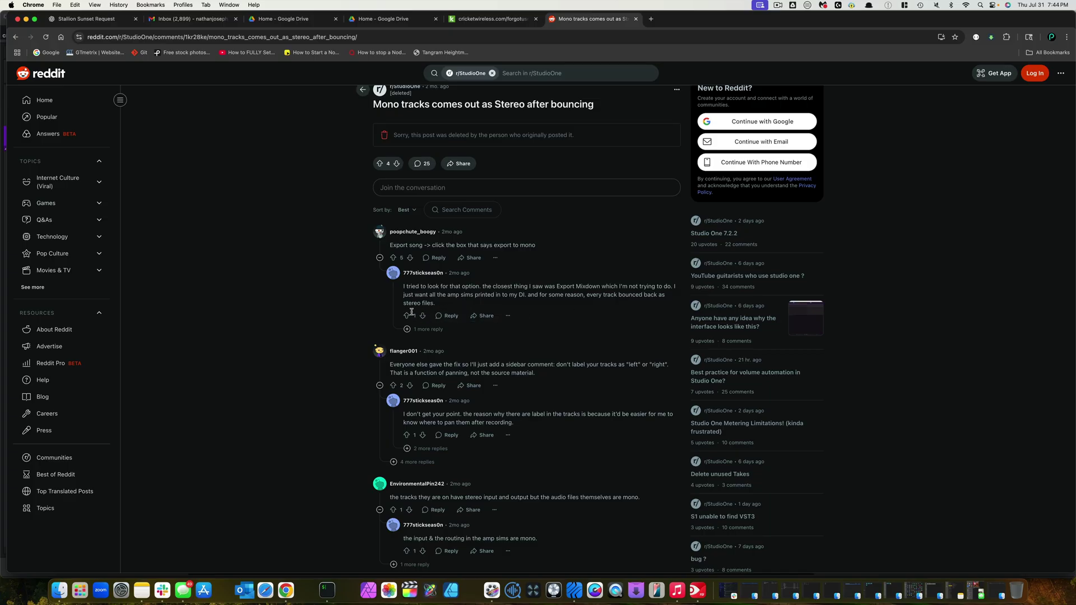
{"action": "scroll", "coordinate": [506, 426], "scroll_direction": "down", "scroll_amount": 6}
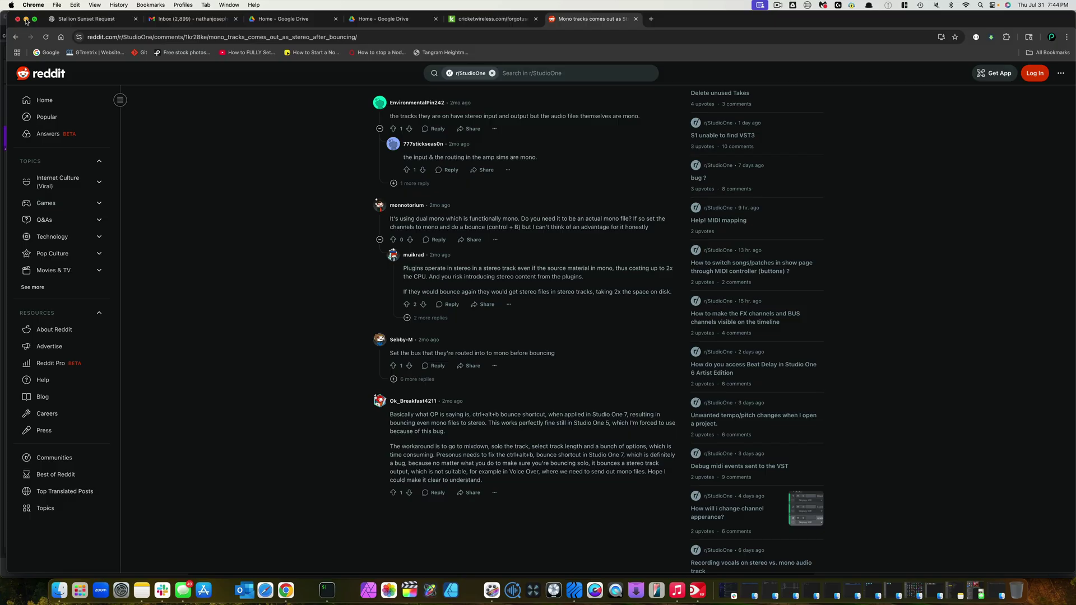
- Open Export Stems and clear the 'Coal Mine bpm 85' filename prefix
{"action": "left_click", "coordinate": [26, 19]}
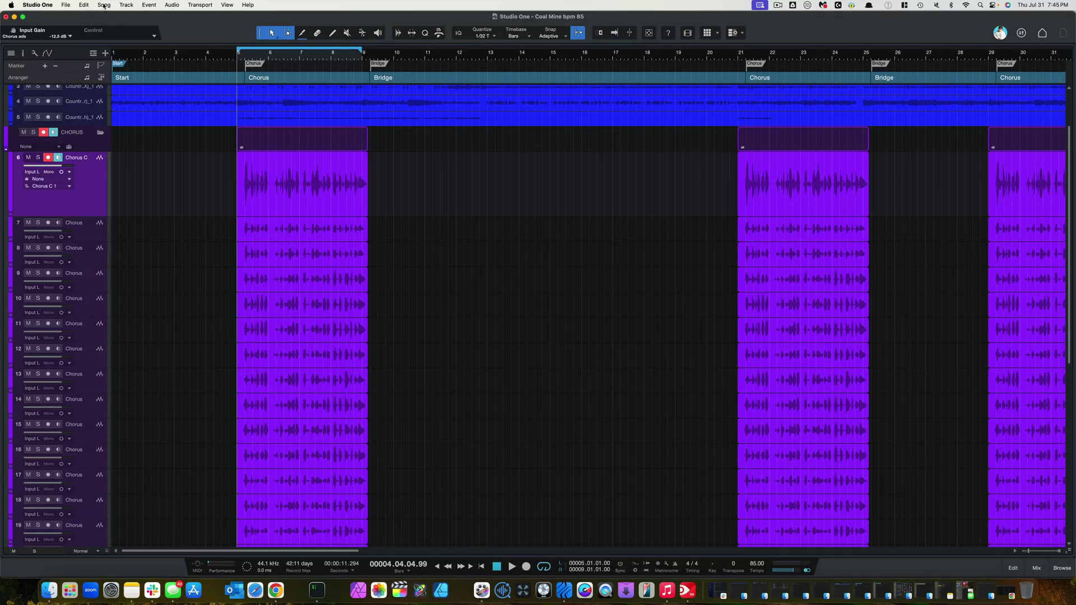
{"action": "left_click", "coordinate": [105, 5]}
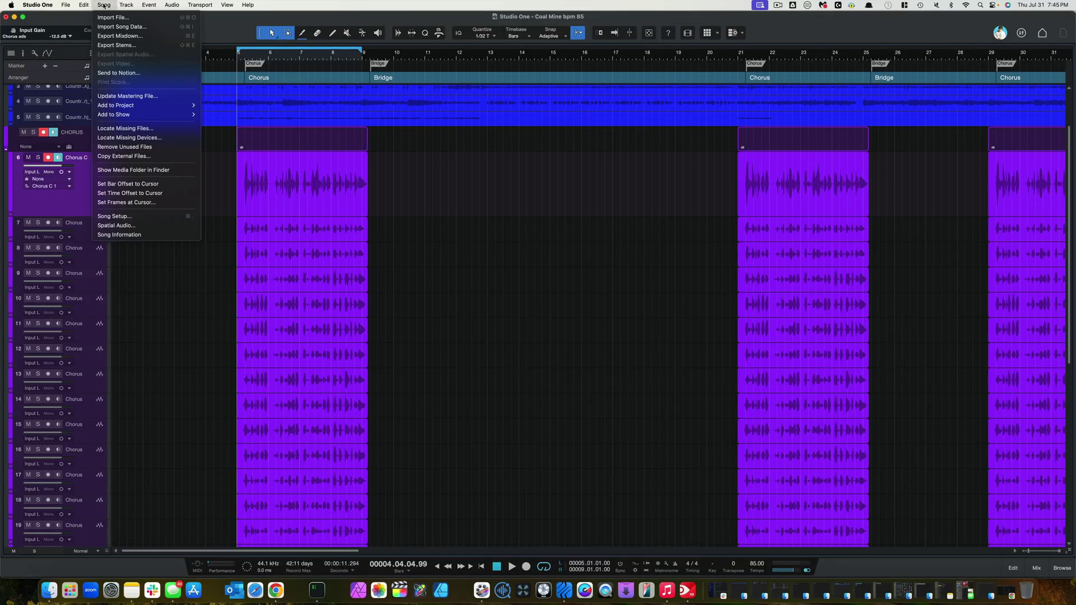
{"action": "left_click", "coordinate": [117, 45]}
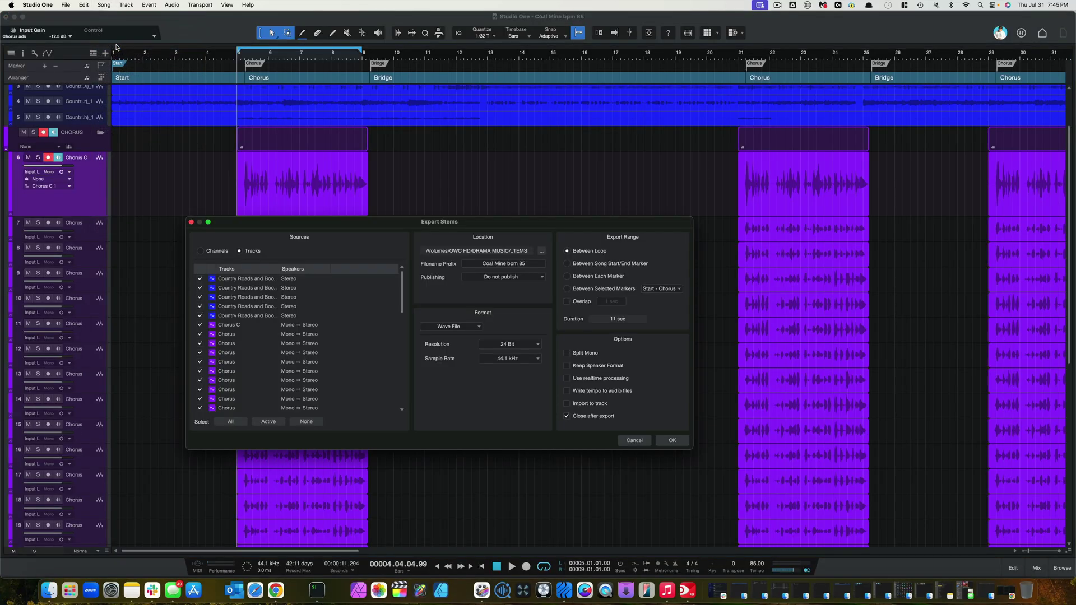
{"action": "left_click", "coordinate": [536, 263]}
{"action": "key", "text": "BackSpace"}
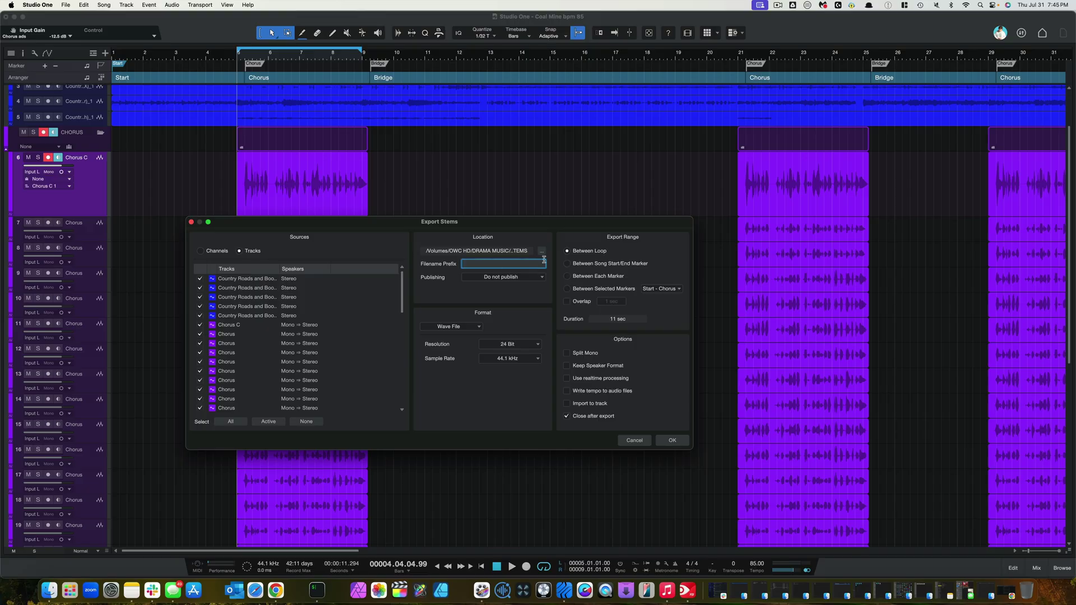
- Set the export location to a new 'Youtube test bounce' folder inside SONGS AND STEMS
{"action": "left_click", "coordinate": [541, 251]}
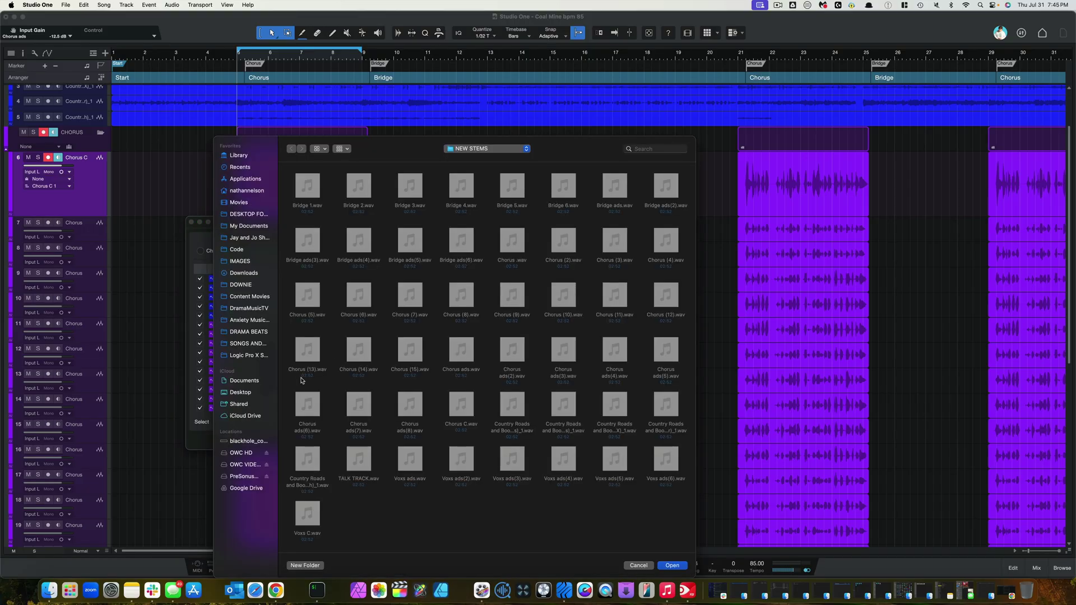
{"action": "left_click", "coordinate": [250, 344]}
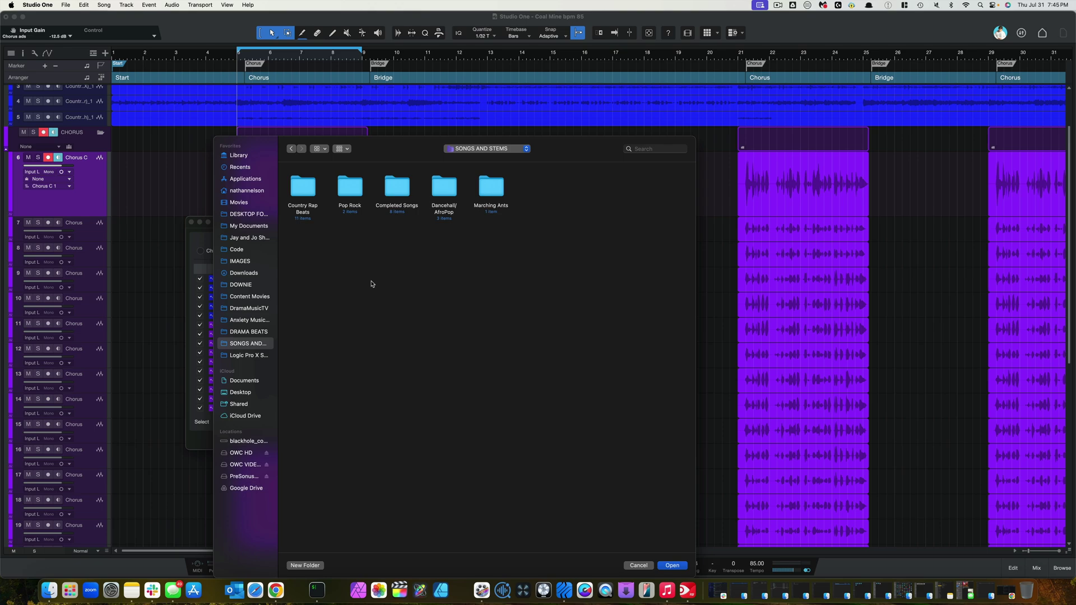
{"action": "right_click", "coordinate": [371, 284]}
{"action": "left_click", "coordinate": [372, 284]}
{"action": "left_click", "coordinate": [305, 565]}
{"action": "type", "text": "Youtu"}
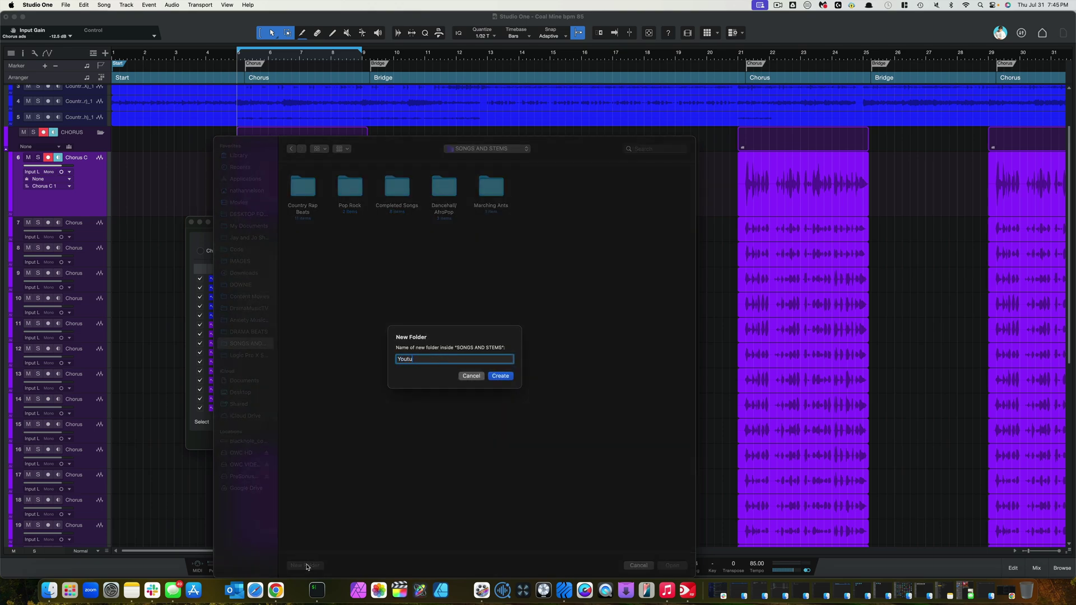
{"action": "type", "text": "be test bounce"}
{"action": "left_click", "coordinate": [501, 376]}
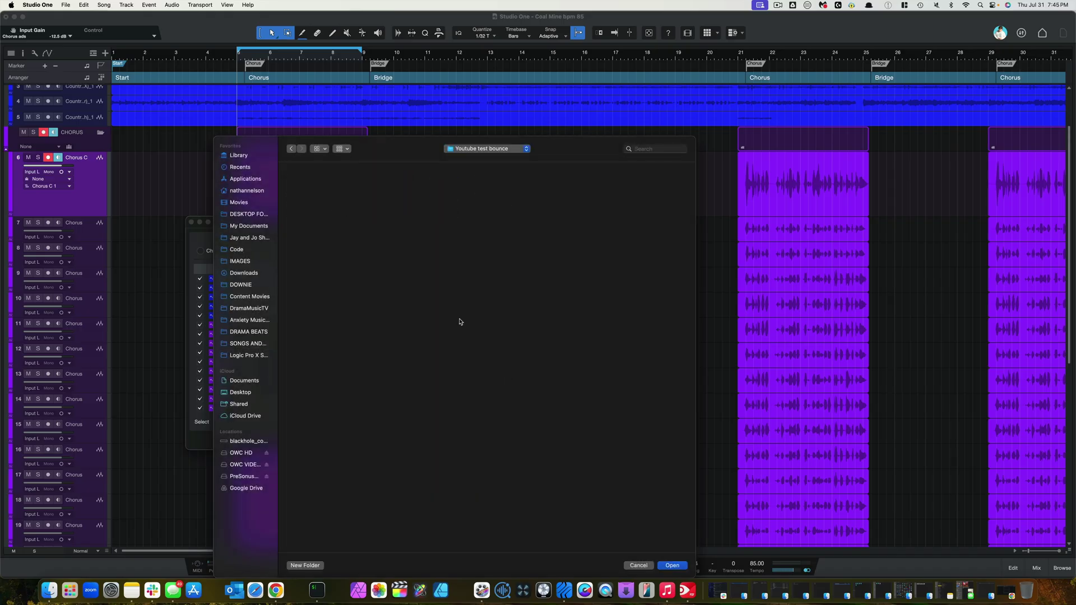
{"action": "left_click", "coordinate": [672, 566]}
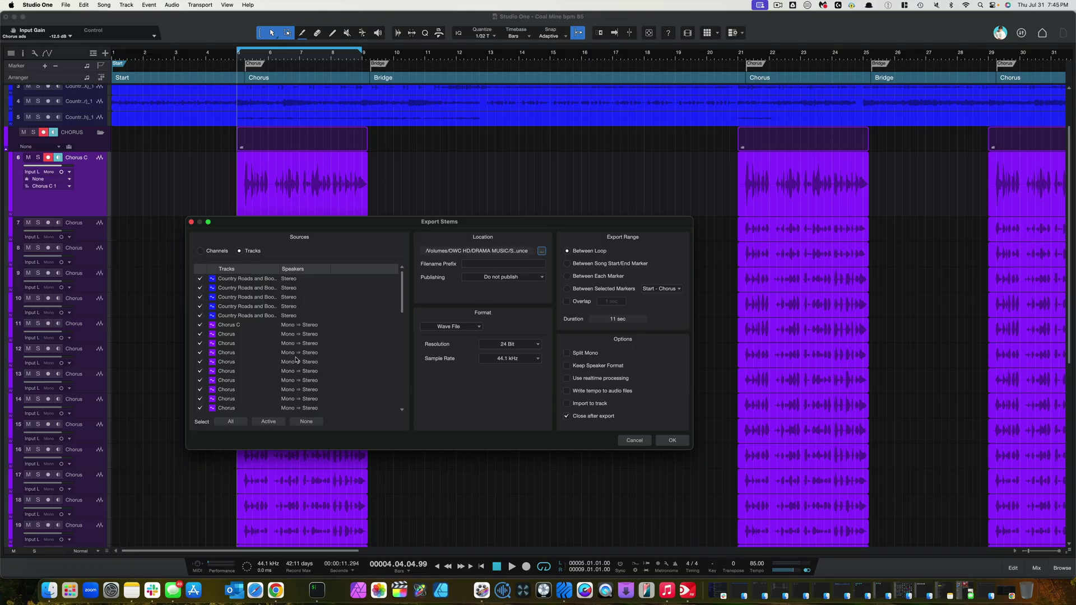
- Export all tracks as 24-bit, 44.1 kHz Wave stems into Youtube test bounce
{"action": "scroll", "coordinate": [350, 375], "scroll_direction": "down", "scroll_amount": 10}
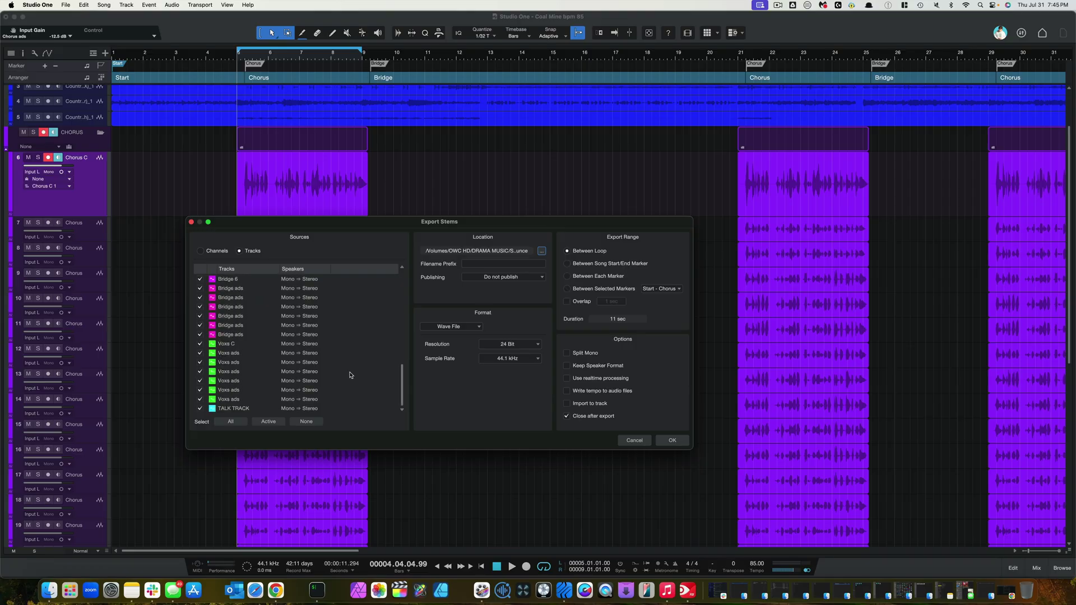
{"action": "scroll", "coordinate": [351, 374], "scroll_direction": "up", "scroll_amount": 10}
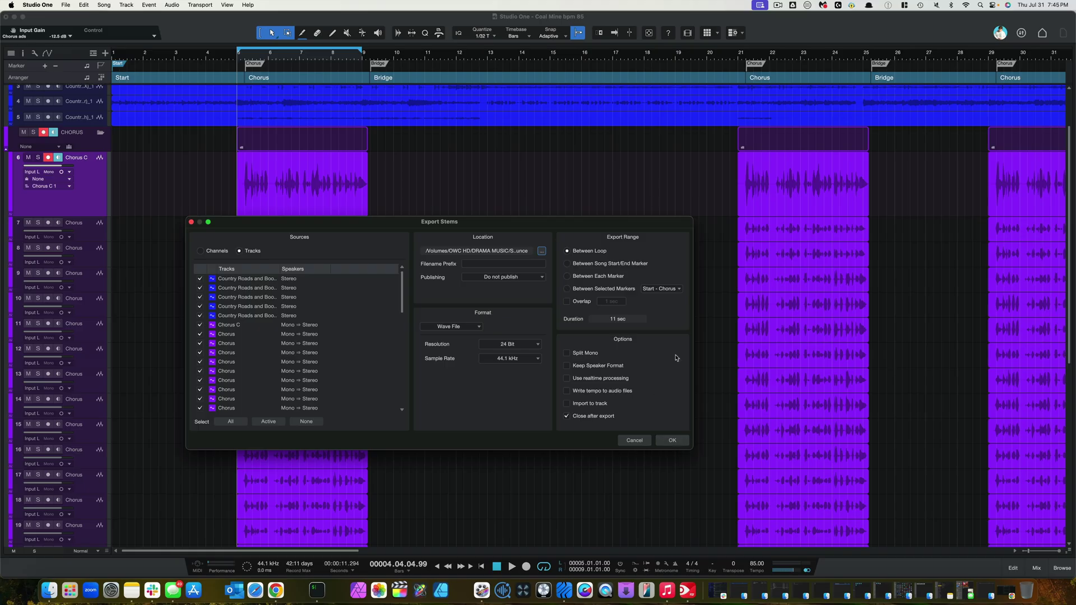
{"action": "left_click", "coordinate": [673, 440]}
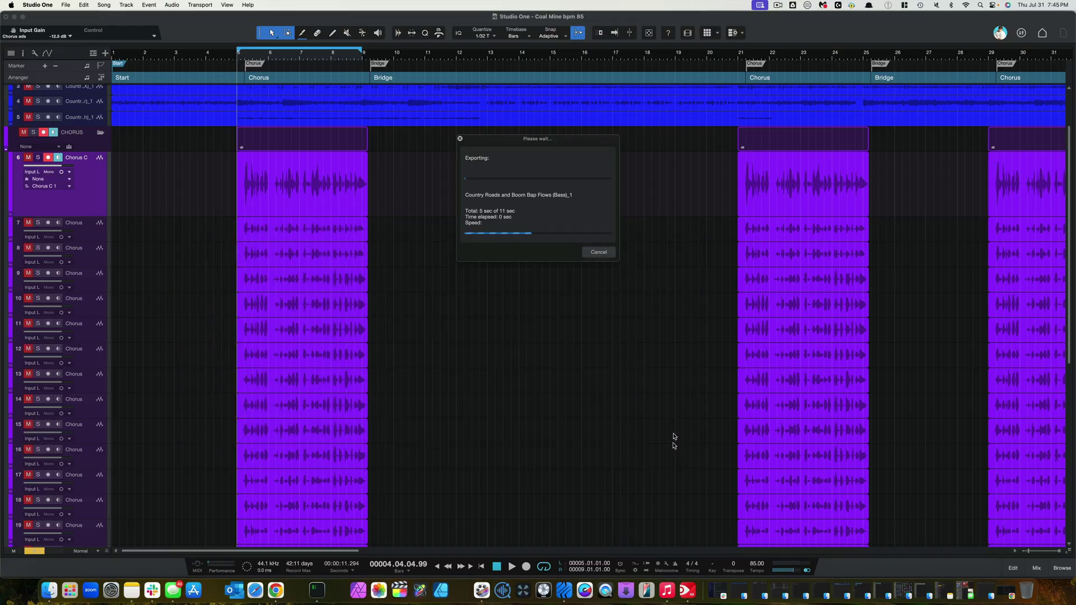
{"action": "left_click", "coordinate": [778, 6]}
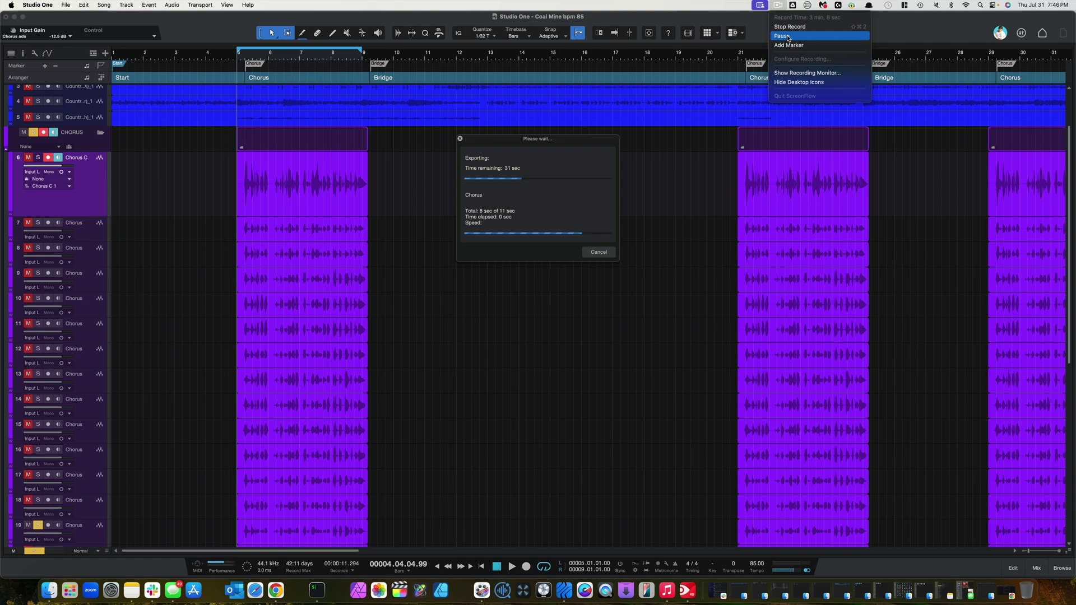
{"action": "left_click", "coordinate": [758, 22]}
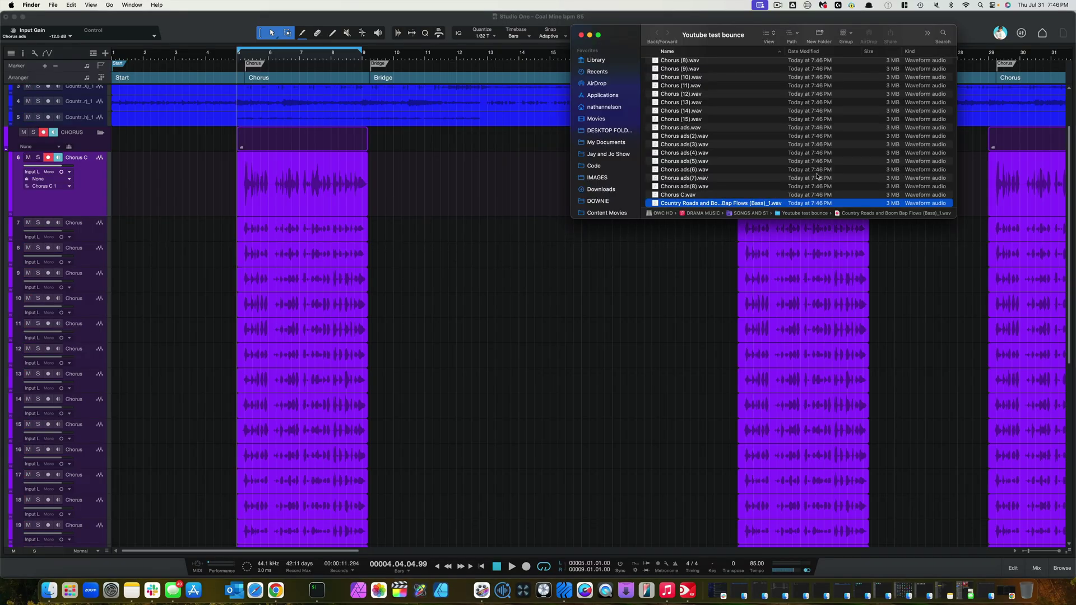
- Move the bounce folder window aside and close the Coal Mine bpm 85 song
{"action": "left_click_drag", "start_coordinate": [625, 33], "coordinate": [653, 194]}
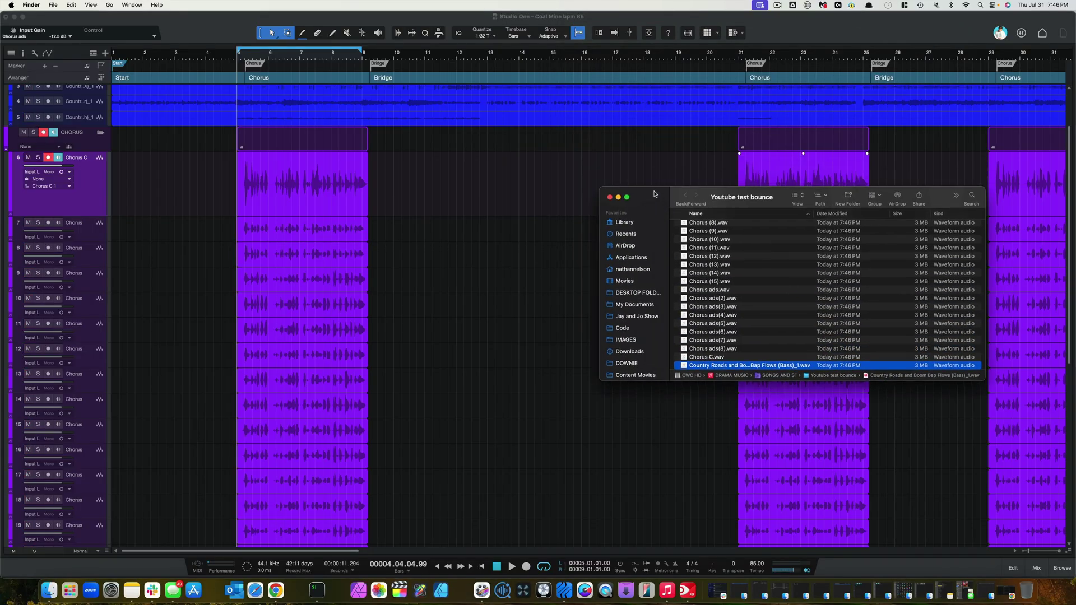
{"action": "left_click", "coordinate": [209, 32]}
{"action": "left_click", "coordinate": [66, 5]}
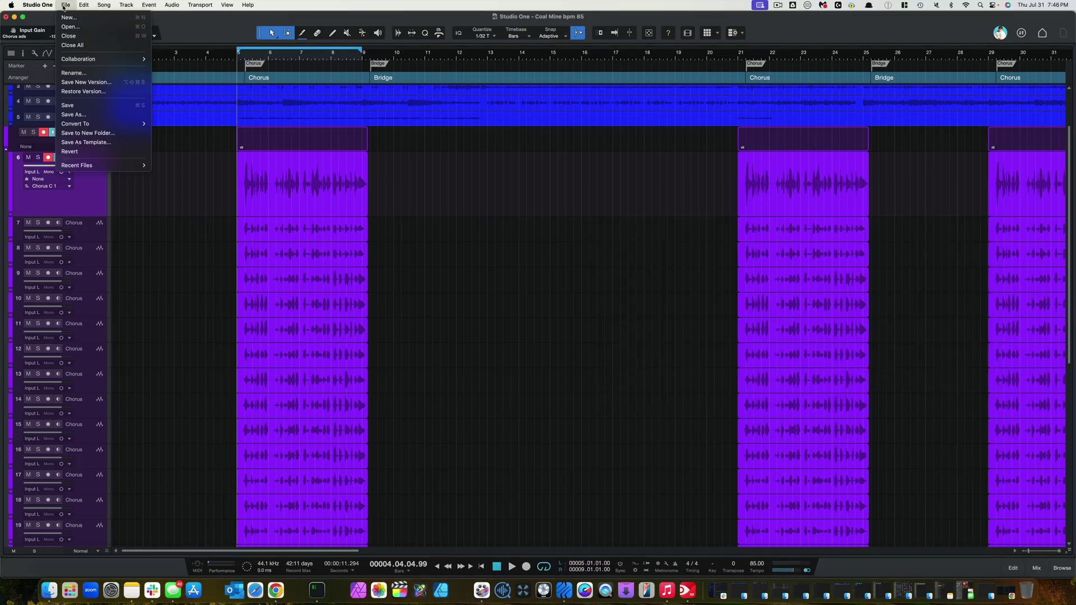
{"action": "left_click", "coordinate": [75, 38]}
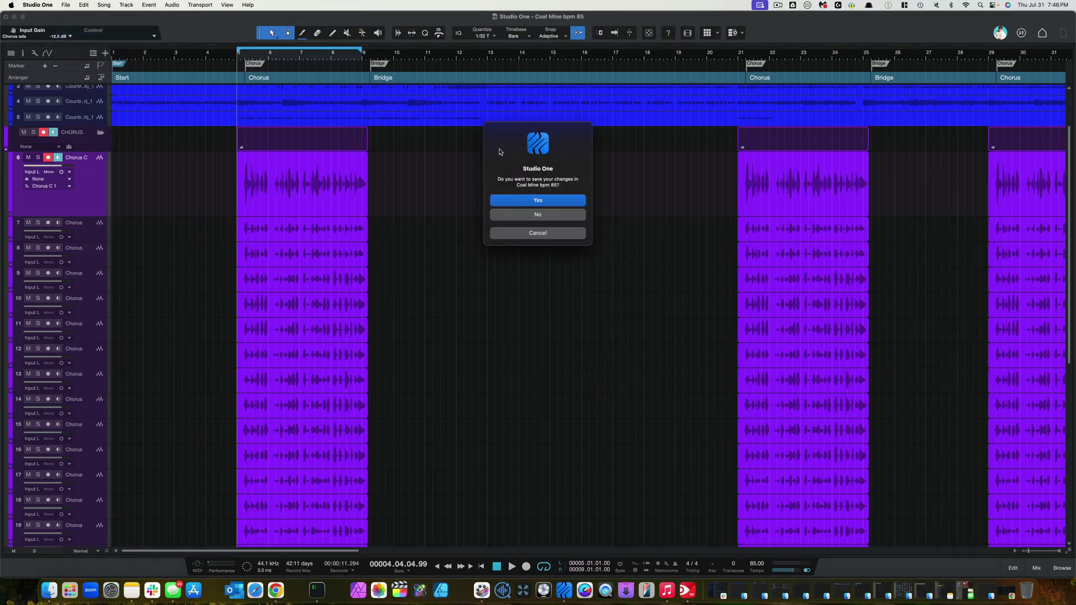
- Discard the old song's changes and create the new song 2025-07-31 Drama Music
{"action": "left_click", "coordinate": [538, 214]}
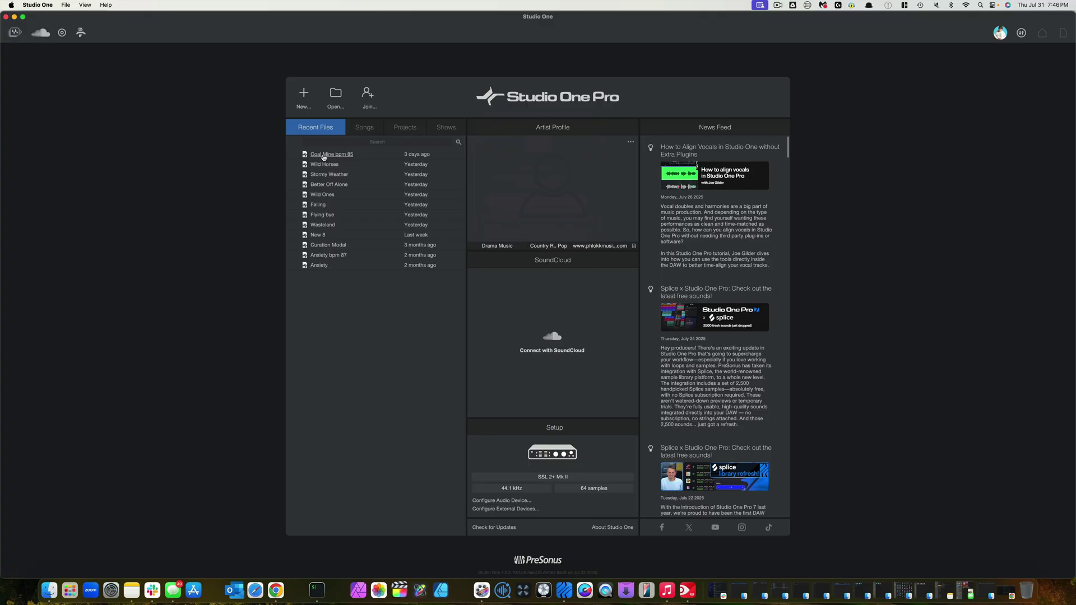
{"action": "key", "text": "super+n"}
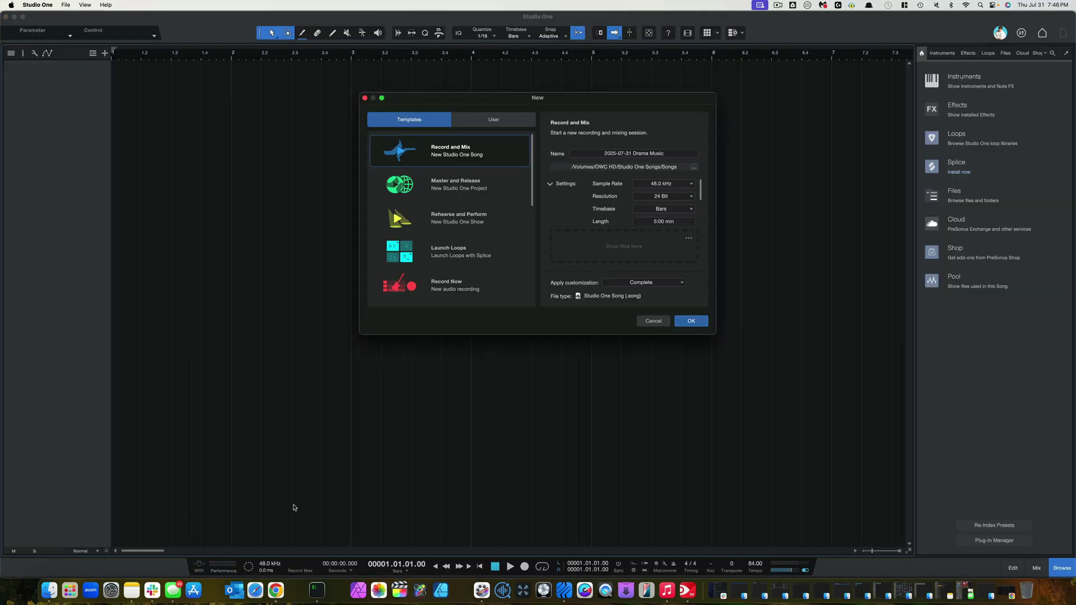
{"action": "key", "text": "Return"}
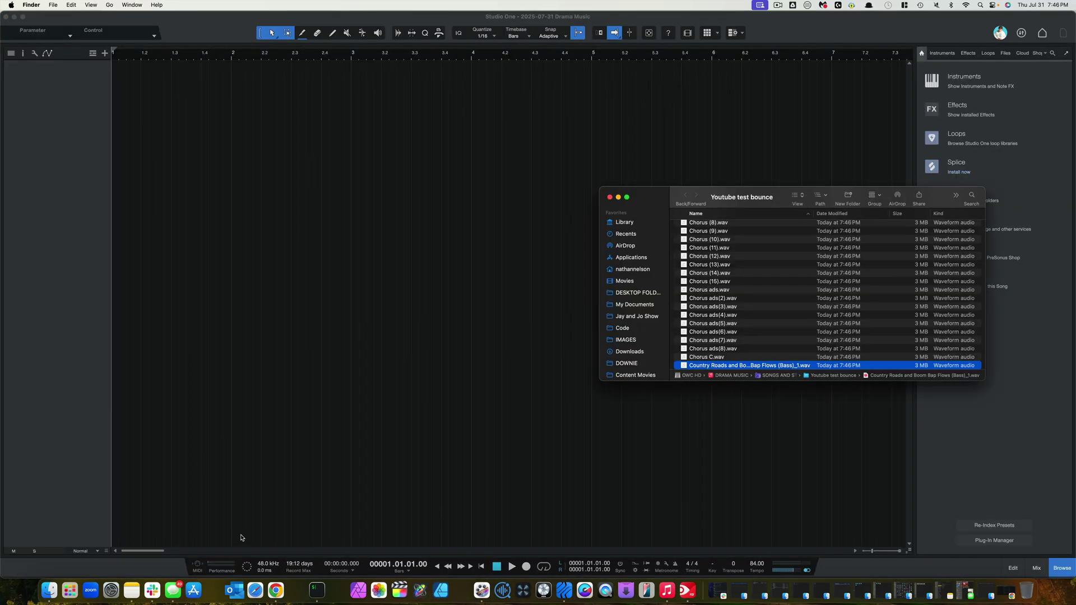
{"action": "scroll", "coordinate": [759, 277], "scroll_direction": "up", "scroll_amount": 10}
- Import every exported WAV, Bridge 1 through Voxs C, into the new song as tracks
{"action": "left_click", "coordinate": [762, 227]}
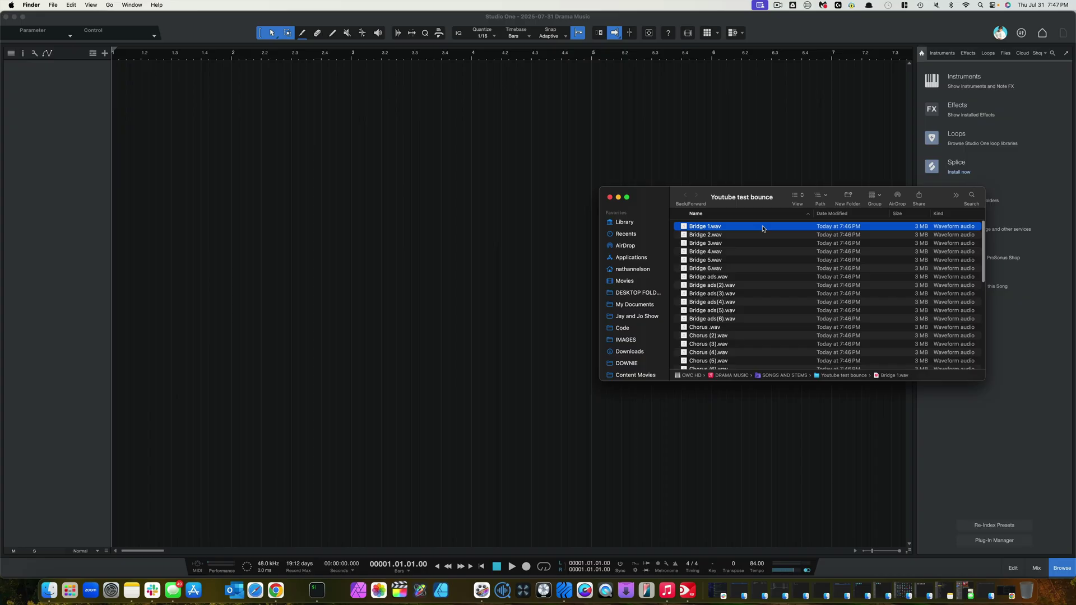
{"action": "scroll", "coordinate": [781, 288], "scroll_direction": "down", "scroll_amount": 15}
{"action": "left_click", "coordinate": [776, 362], "text": "shift"}
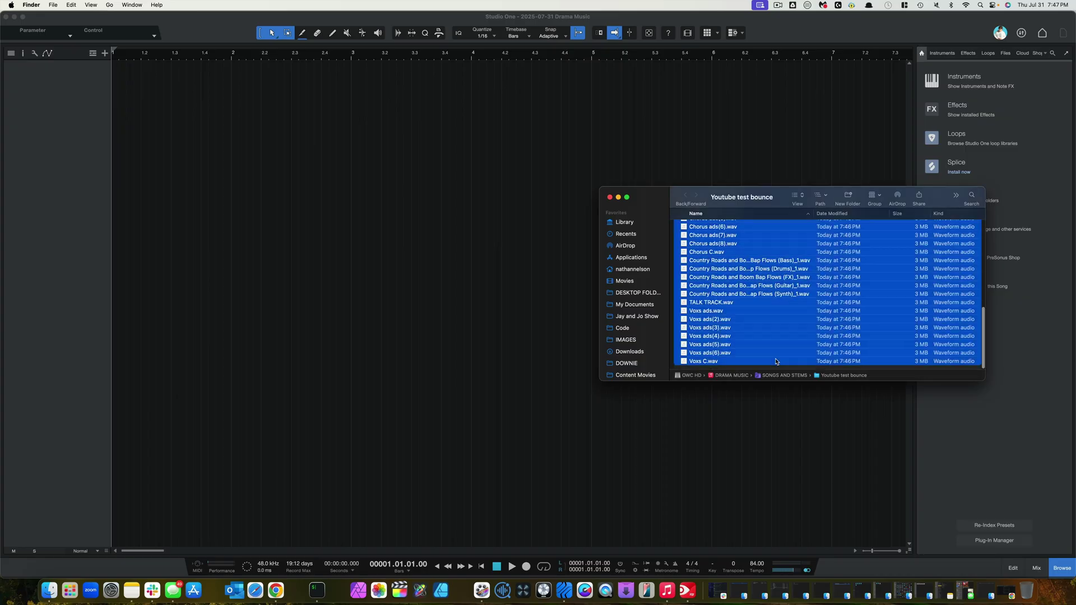
{"action": "left_click_drag", "start_coordinate": [572, 245], "coordinate": [128, 161]}
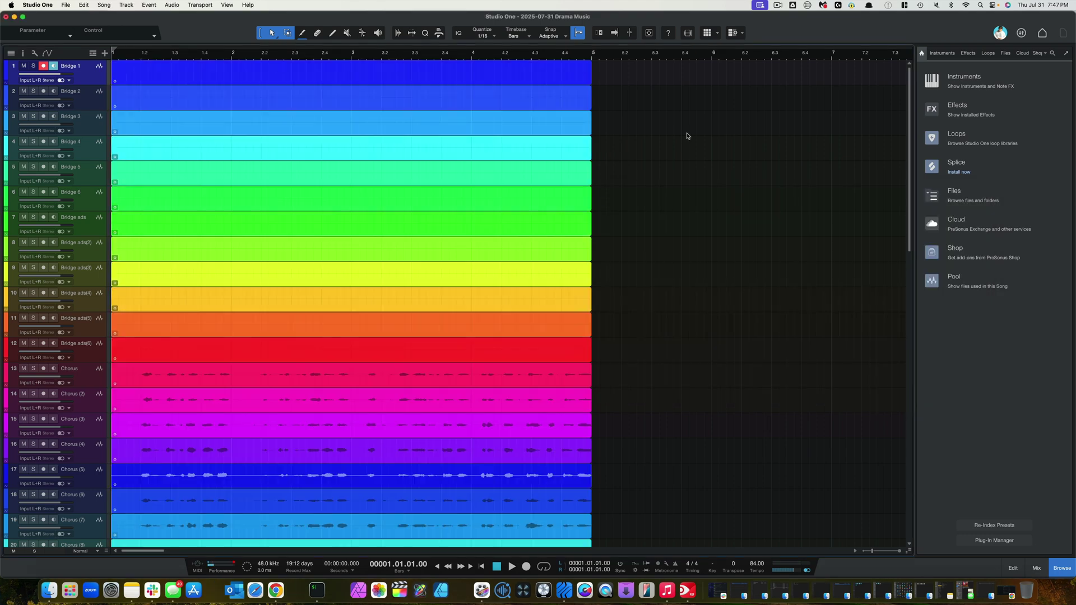
{"action": "left_click", "coordinate": [688, 136]}
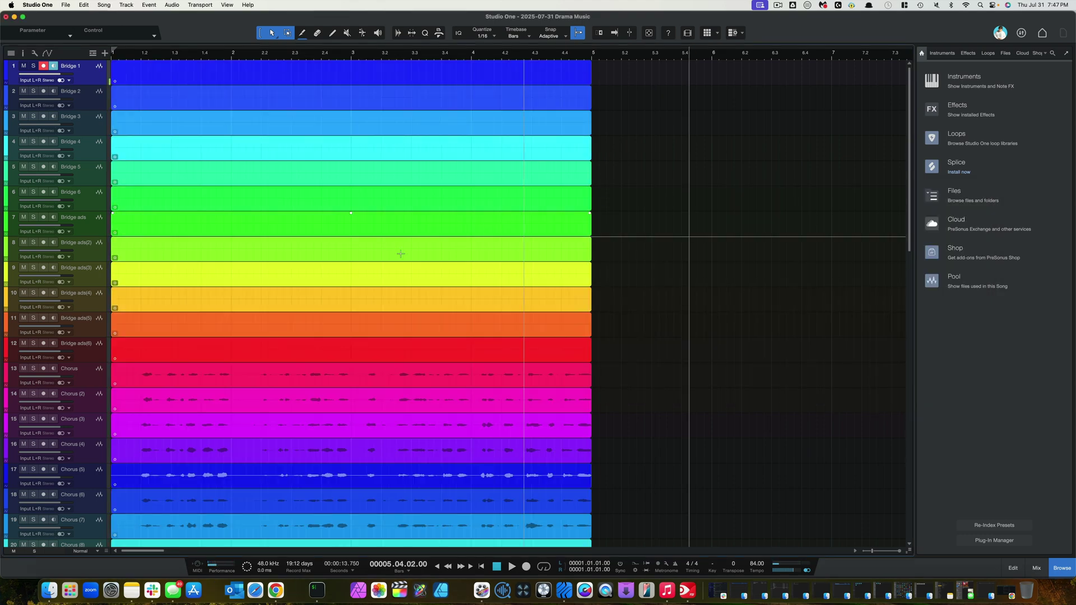
{"action": "scroll", "coordinate": [385, 262], "scroll_direction": "down", "scroll_amount": 6}
- Enlarge Chorus (5) through Chorus (8) to inspect their imported stereo waveforms
{"action": "scroll", "coordinate": [385, 262], "scroll_direction": "down", "scroll_amount": 1}
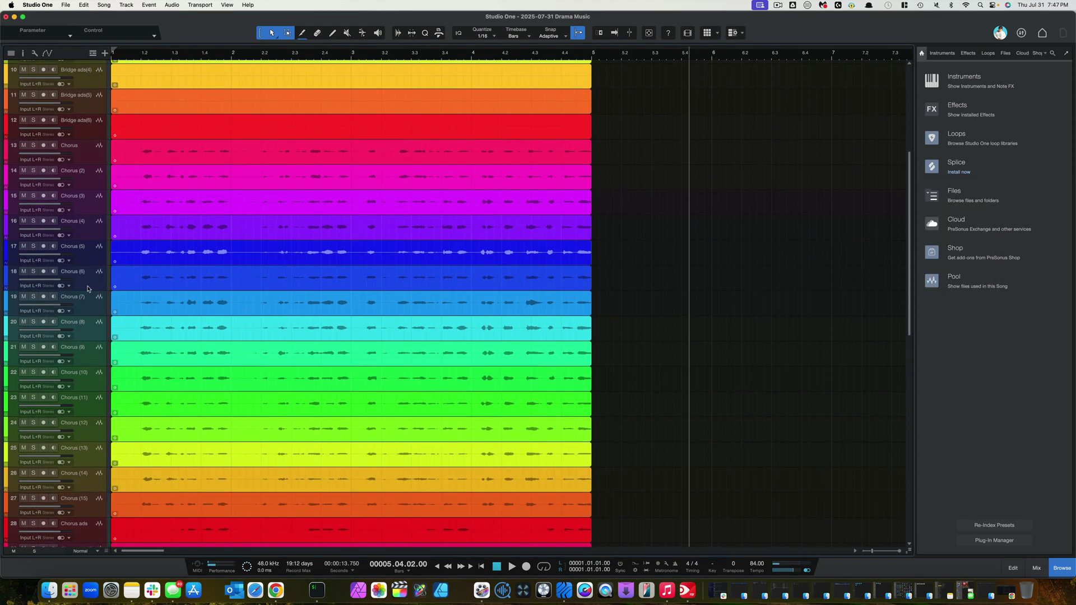
{"action": "left_click_drag", "start_coordinate": [92, 264], "coordinate": [92, 343]}
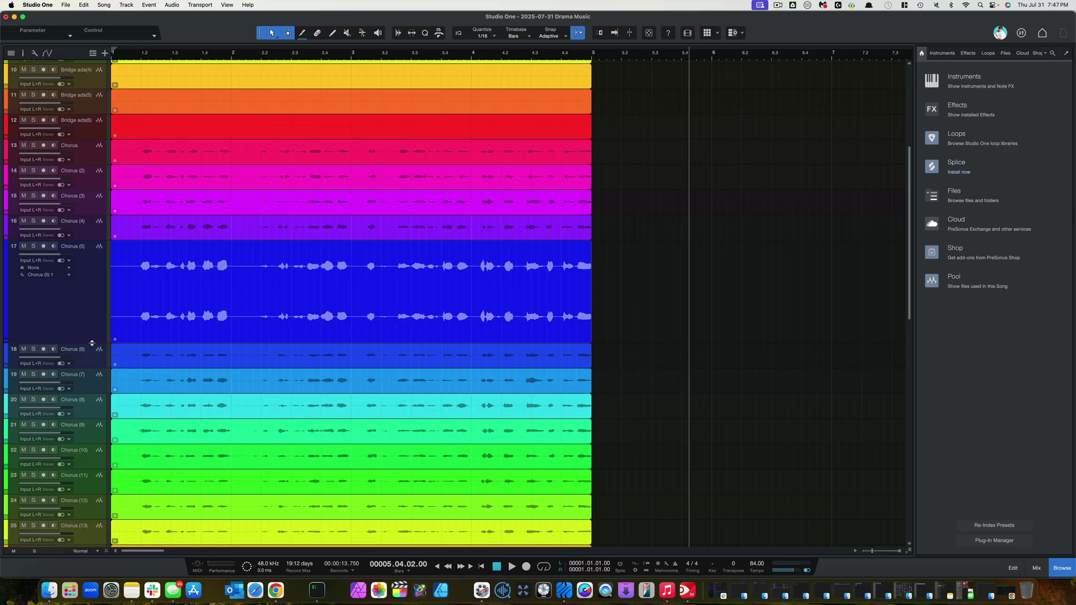
{"action": "scroll", "coordinate": [92, 281], "scroll_direction": "down", "scroll_amount": 5}
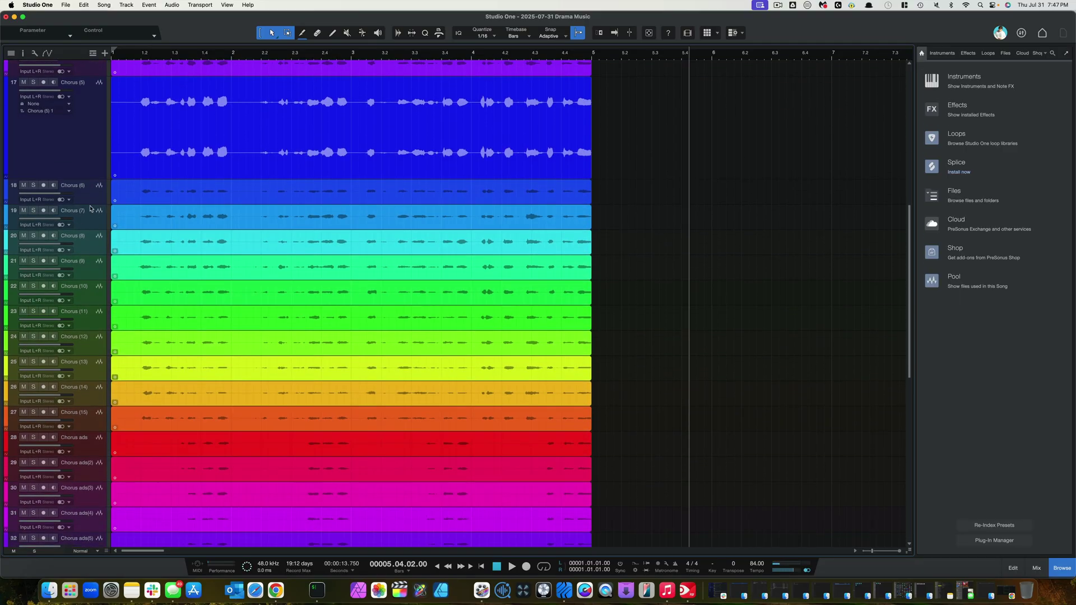
{"action": "left_click_drag", "start_coordinate": [90, 206], "coordinate": [91, 305]}
{"action": "scroll", "coordinate": [90, 305], "scroll_direction": "down", "scroll_amount": 3}
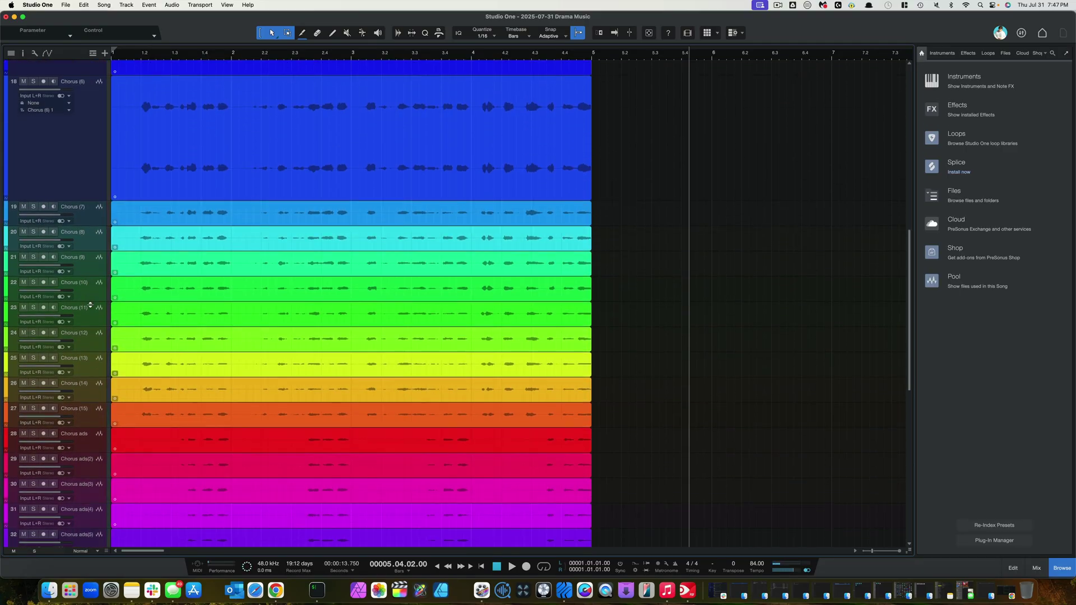
{"action": "scroll", "coordinate": [90, 306], "scroll_direction": "down", "scroll_amount": 1}
{"action": "left_click_drag", "start_coordinate": [93, 207], "coordinate": [91, 271]}
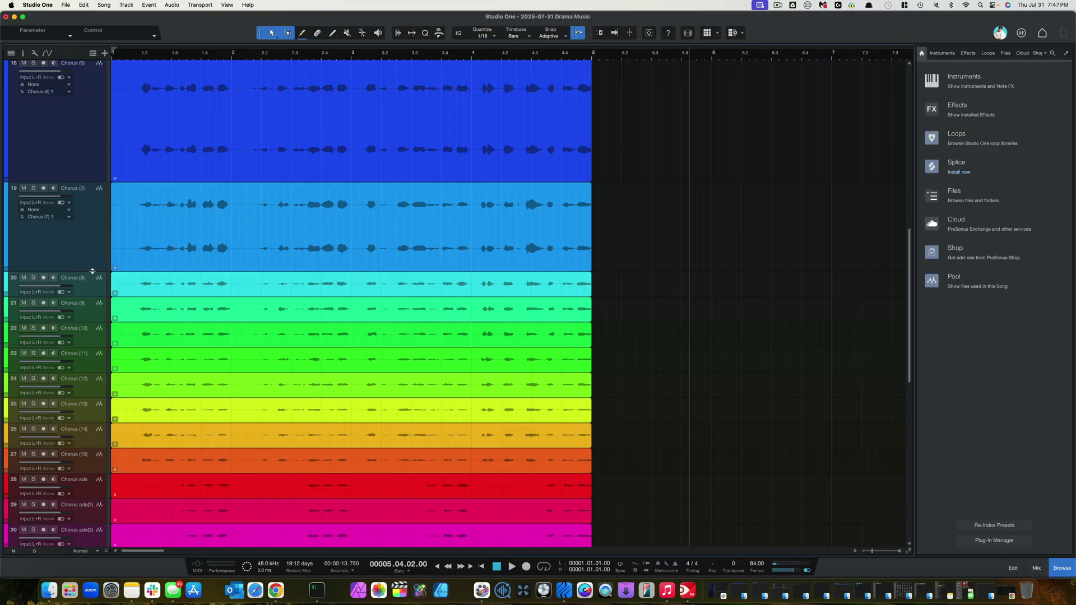
{"action": "scroll", "coordinate": [89, 272], "scroll_direction": "down", "scroll_amount": 5}
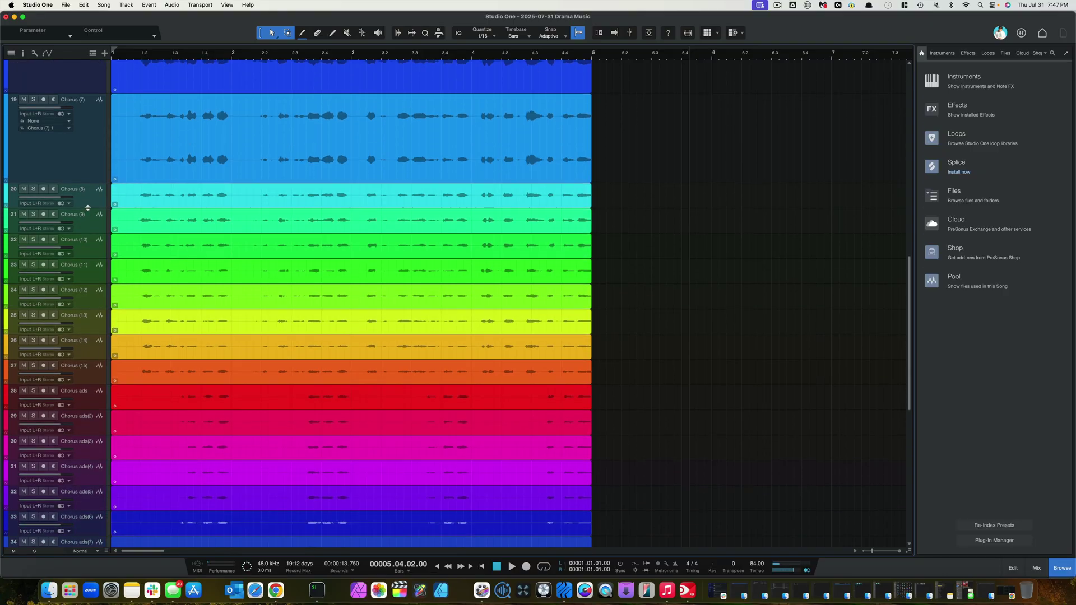
{"action": "left_click_drag", "start_coordinate": [87, 299], "coordinate": [87, 308]}
{"action": "scroll", "coordinate": [88, 214], "scroll_direction": "down", "scroll_amount": 6}
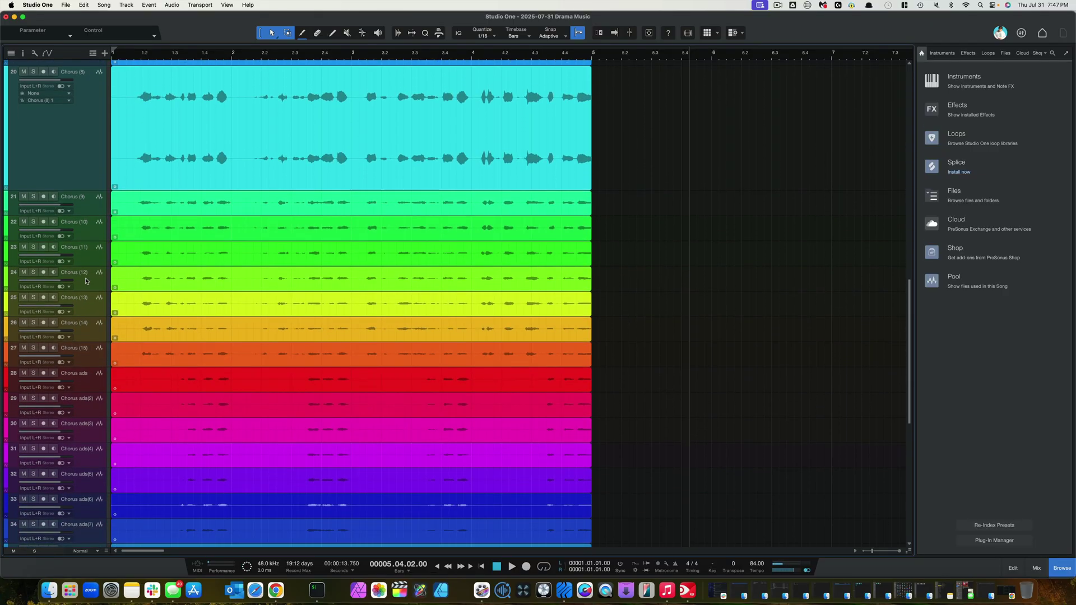
- Enlarge and shrink back Chorus (9), track 40 and Bridge ads(6) to check waveforms
{"action": "left_click_drag", "start_coordinate": [87, 215], "coordinate": [87, 311]}
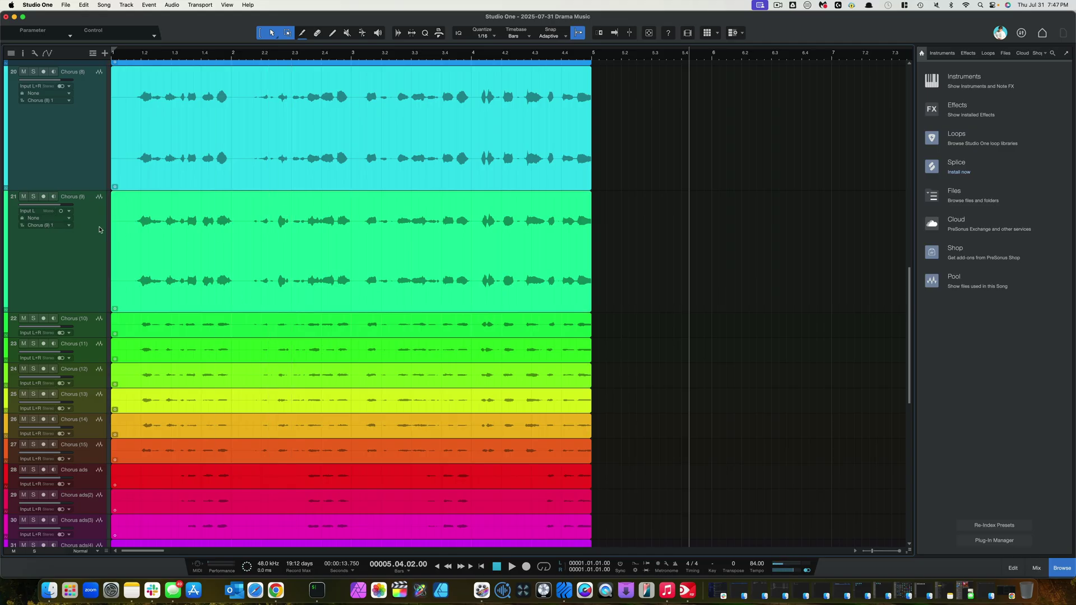
{"action": "left_click_drag", "start_coordinate": [91, 311], "coordinate": [91, 216]}
{"action": "scroll", "coordinate": [212, 297], "scroll_direction": "down", "scroll_amount": 10}
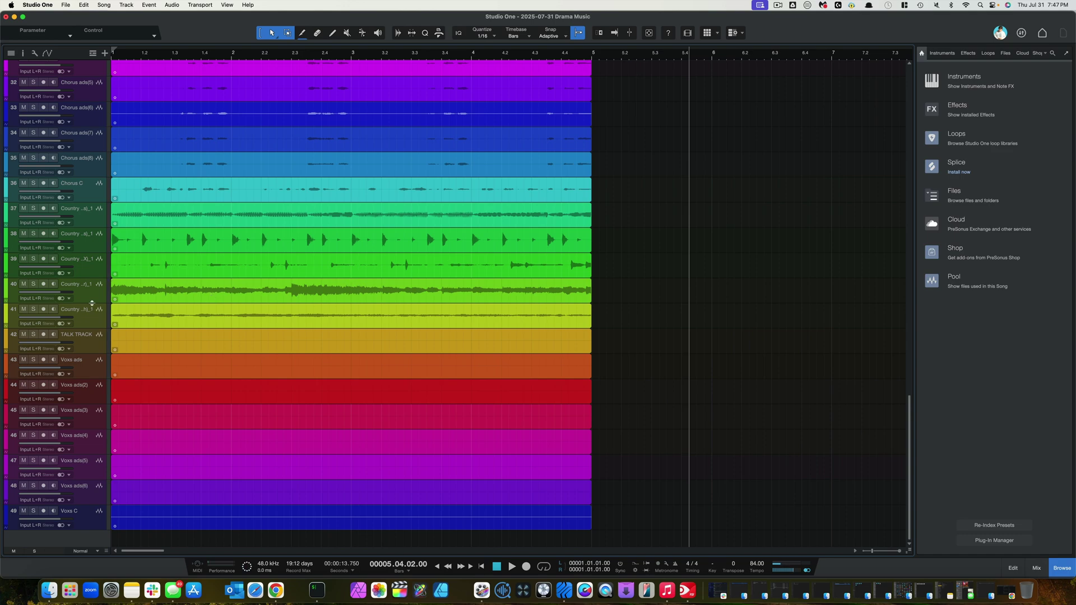
{"action": "left_click_drag", "start_coordinate": [92, 303], "coordinate": [91, 375]}
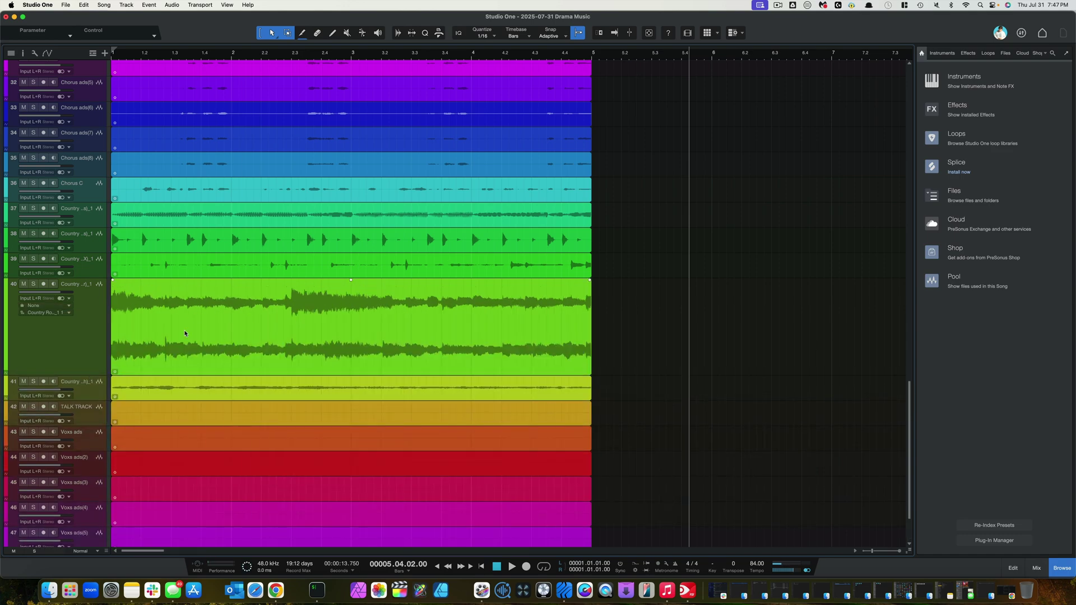
{"action": "left_click_drag", "start_coordinate": [79, 375], "coordinate": [81, 303]}
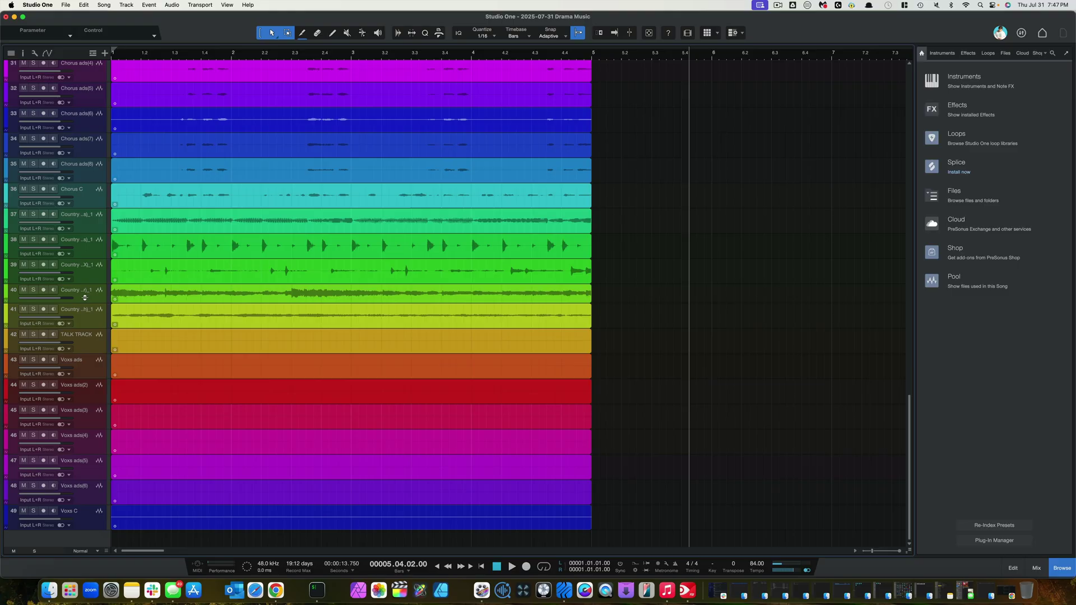
{"action": "scroll", "coordinate": [241, 266], "scroll_direction": "up", "scroll_amount": 10}
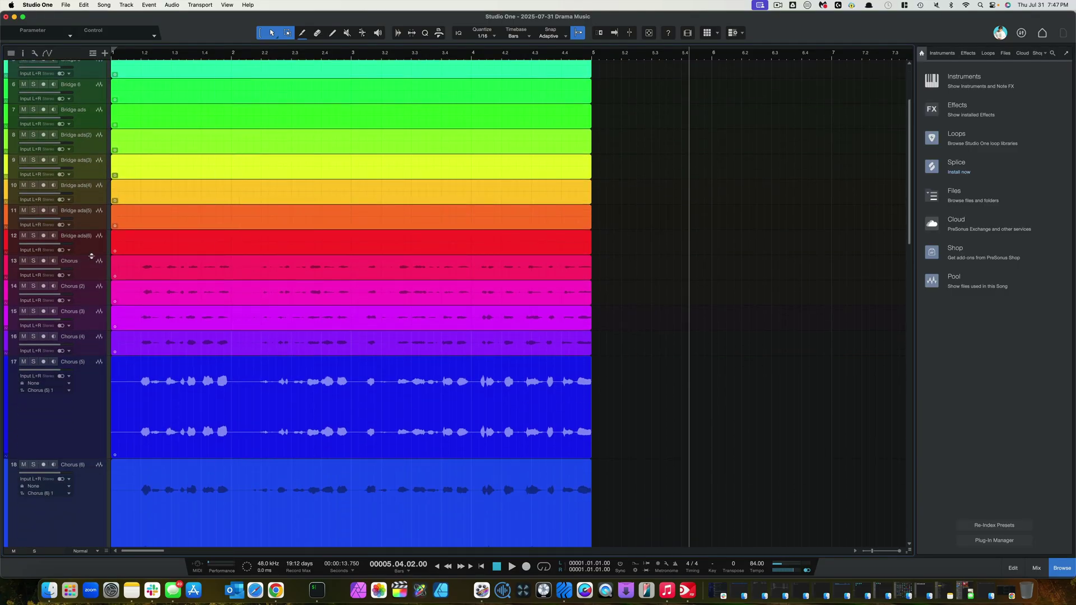
{"action": "mouse_move", "coordinate": [92, 256]}
{"action": "left_mouse_down"}
{"action": "mouse_move", "coordinate": [92, 364]}
{"action": "mouse_move", "coordinate": [90, 258]}
{"action": "left_mouse_up"}
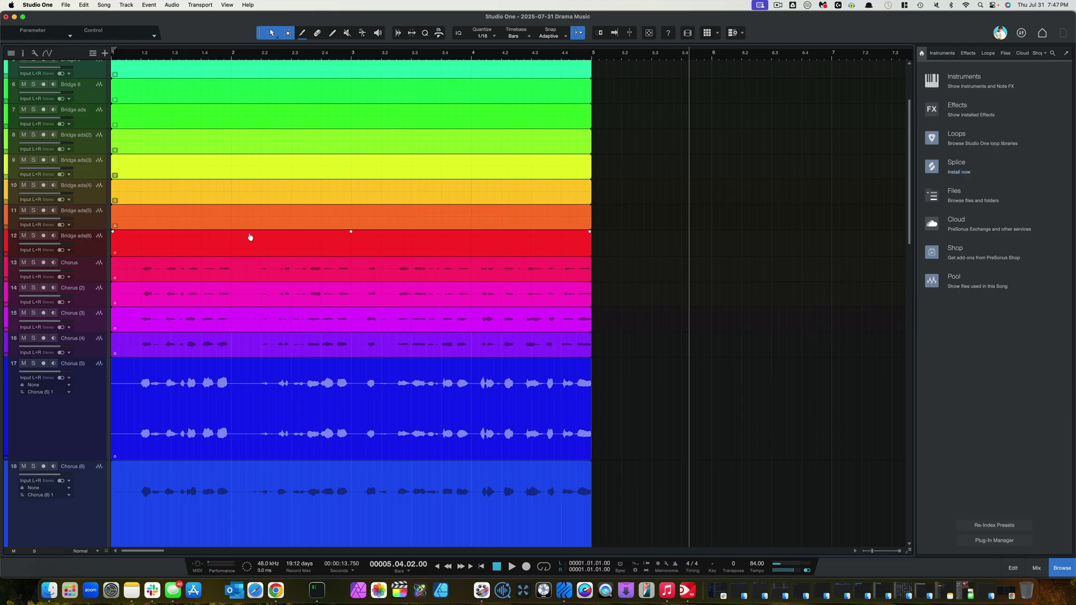
{"action": "scroll", "coordinate": [250, 237], "scroll_direction": "up", "scroll_amount": 5}
- Close the 2025-07-31 Drama Music song to return to Coal Mine bpm 85
{"action": "left_click", "coordinate": [66, 5]}
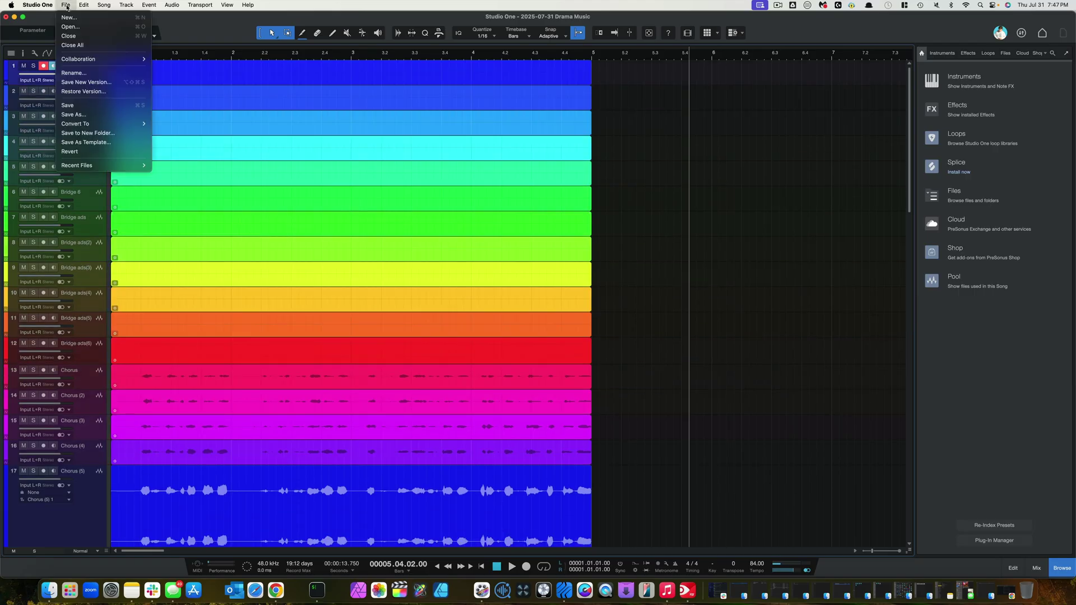
{"action": "left_click", "coordinate": [68, 35]}
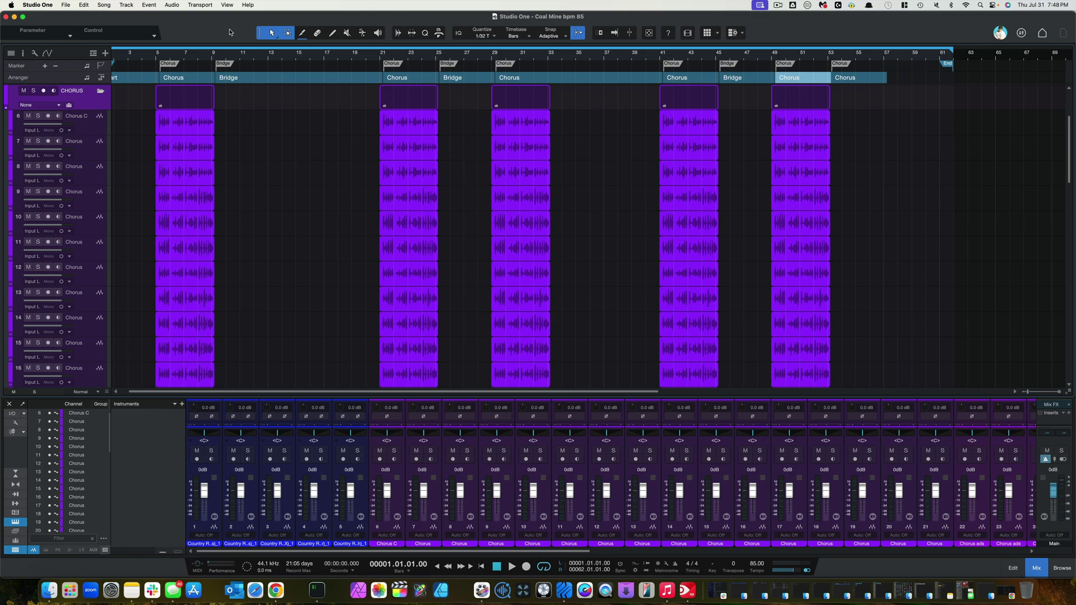
- In Export Stems, enable Keep Speaker Format, review the Sources list, and select the filename prefix
{"action": "left_click", "coordinate": [127, 5]}
{"action": "mouse_move", "coordinate": [102, 7]}
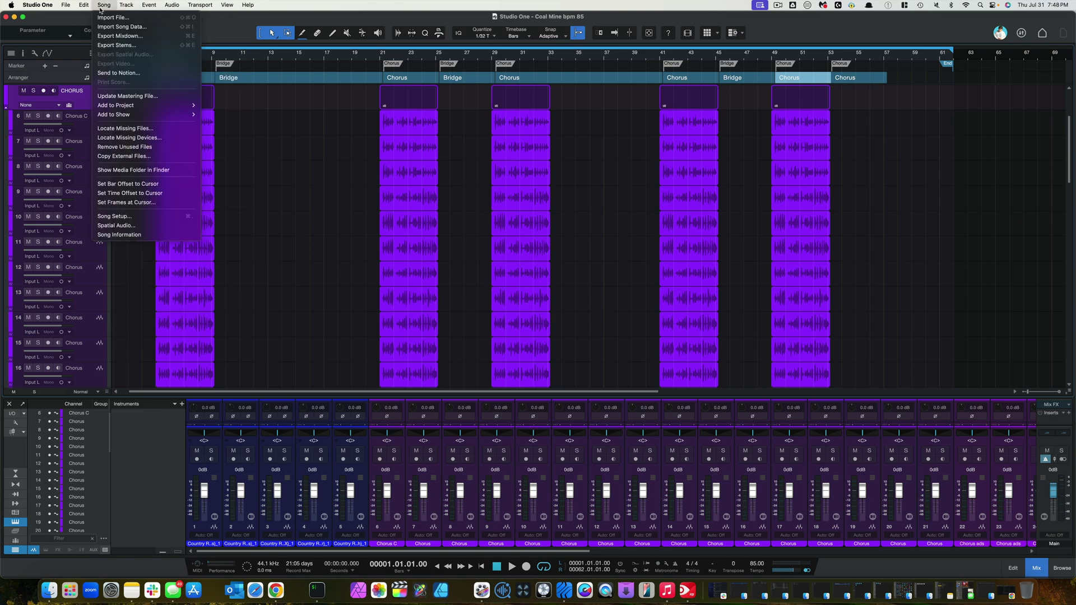
{"action": "left_click", "coordinate": [117, 45]}
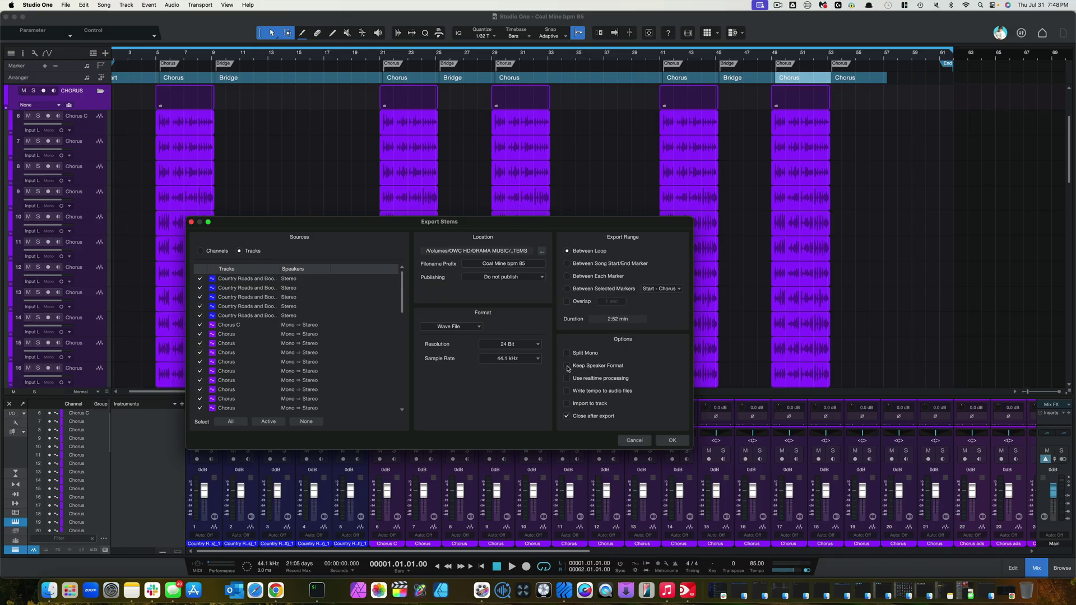
{"action": "left_click", "coordinate": [567, 365]}
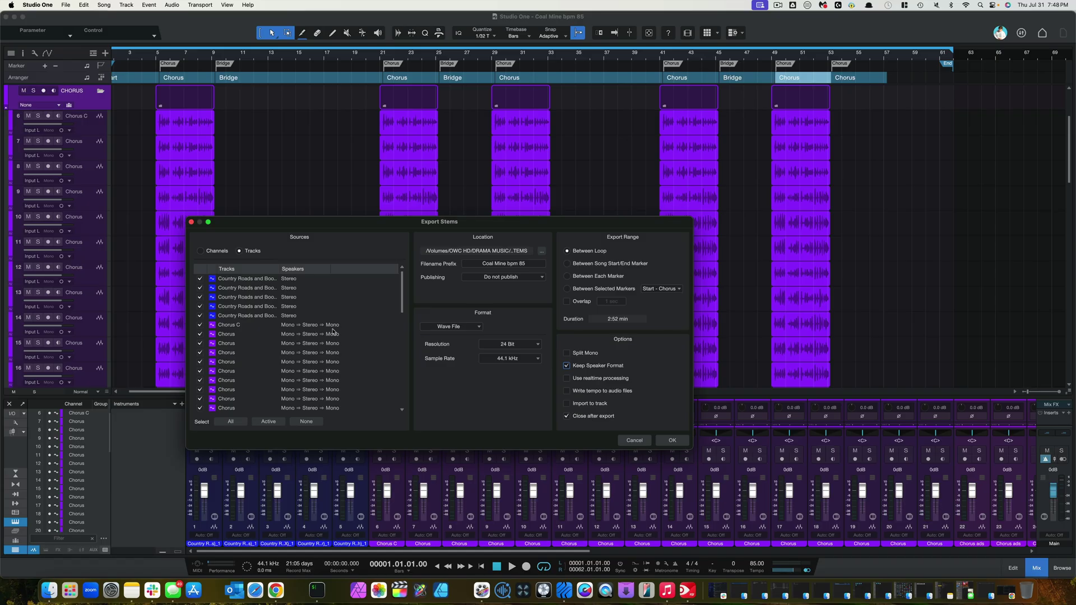
{"action": "scroll", "coordinate": [353, 351], "scroll_direction": "down", "scroll_amount": 6}
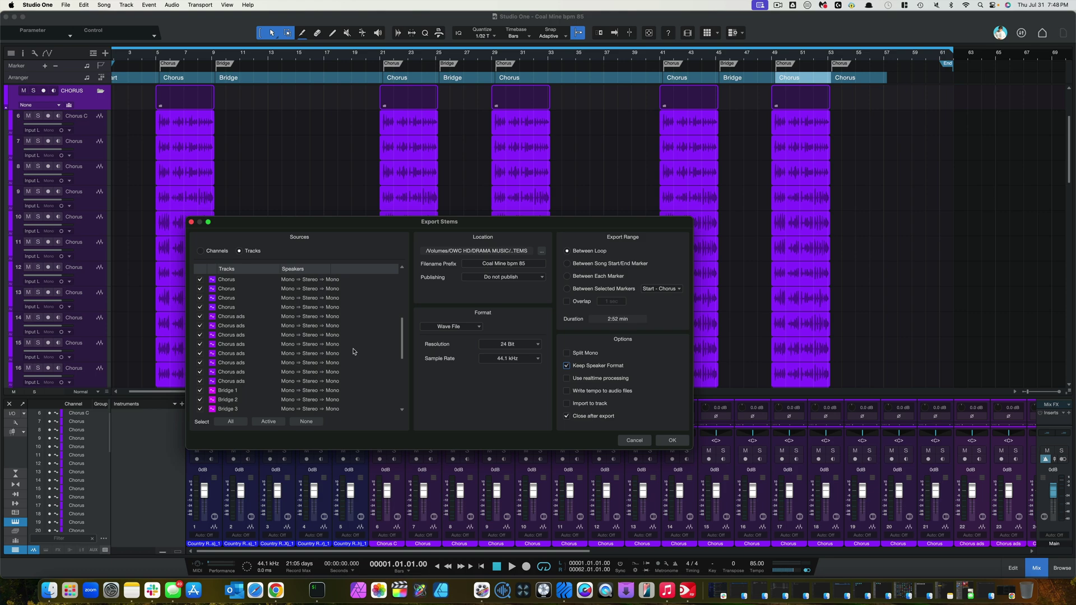
{"action": "scroll", "coordinate": [353, 352], "scroll_direction": "down", "scroll_amount": 10}
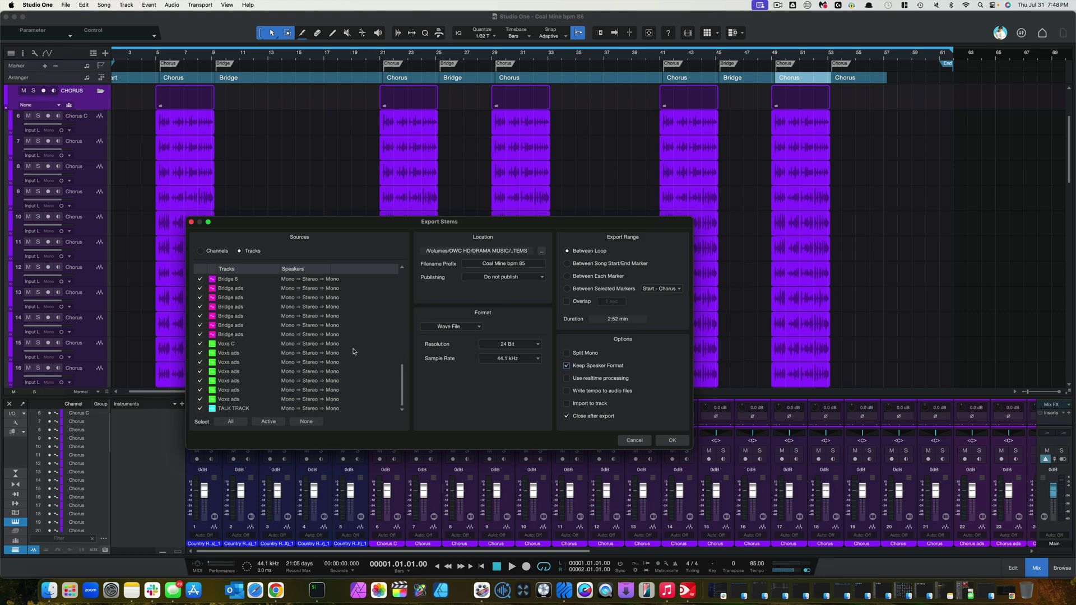
{"action": "scroll", "coordinate": [354, 351], "scroll_direction": "up", "scroll_amount": 15}
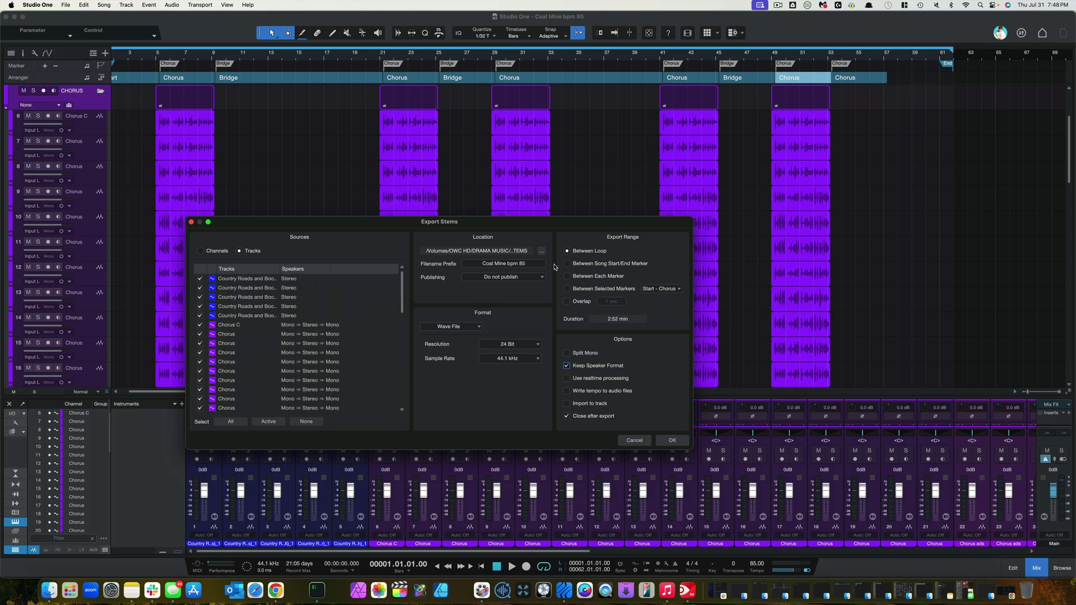
{"action": "left_click", "coordinate": [537, 264]}
- Clear the filename prefix and delete the old WAV files in Youtube test bounce
{"action": "key", "text": "BackSpace"}
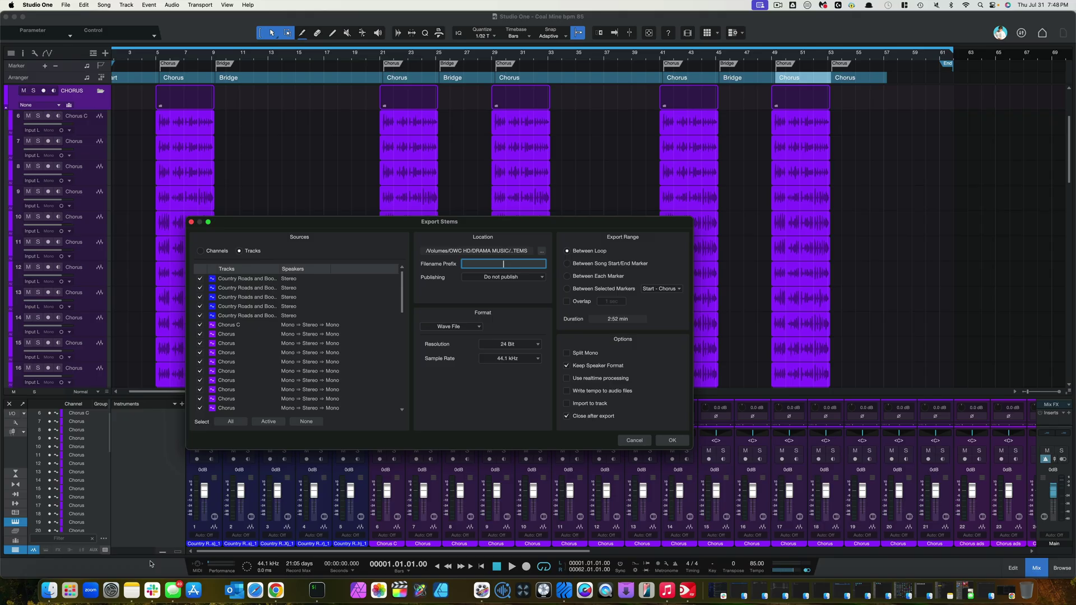
{"action": "left_click", "coordinate": [50, 591]}
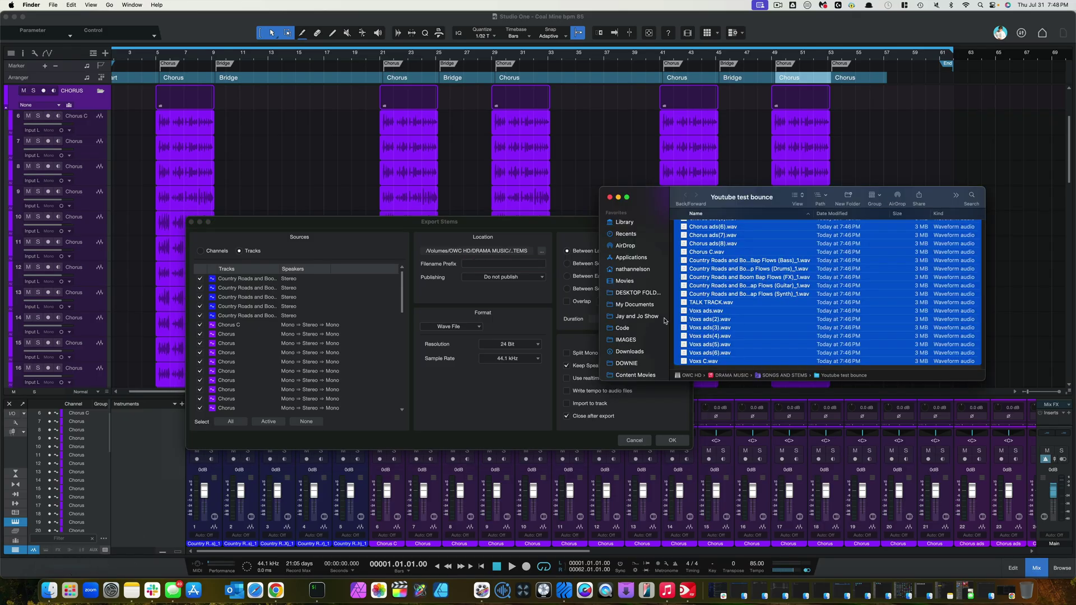
{"action": "key", "text": "super+BackSpace"}
{"action": "left_click", "coordinate": [610, 197]}
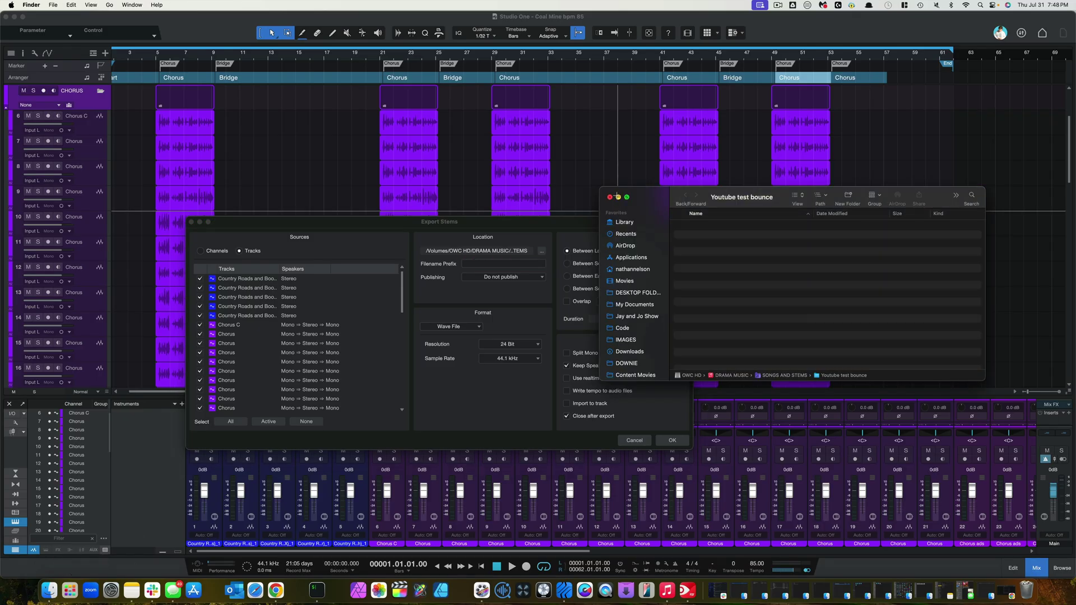
- Export the stems and check the new 1.6 MB WAVs in NEW STEMS
{"action": "left_click", "coordinate": [672, 440]}
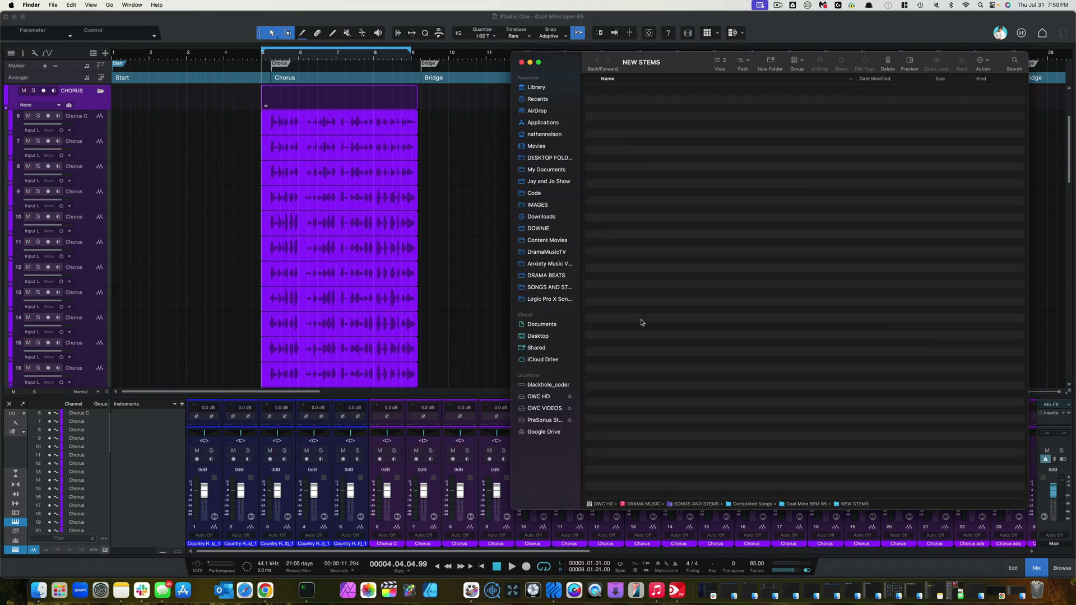
{"action": "scroll", "coordinate": [751, 365], "scroll_direction": "down", "scroll_amount": 4}
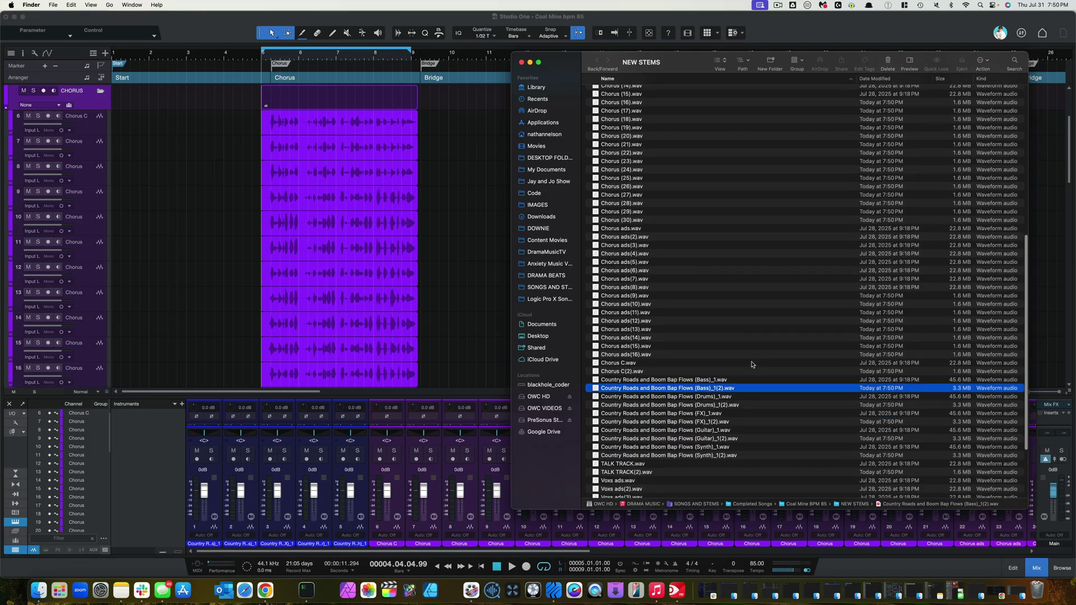
{"action": "scroll", "coordinate": [752, 365], "scroll_direction": "up", "scroll_amount": 10}
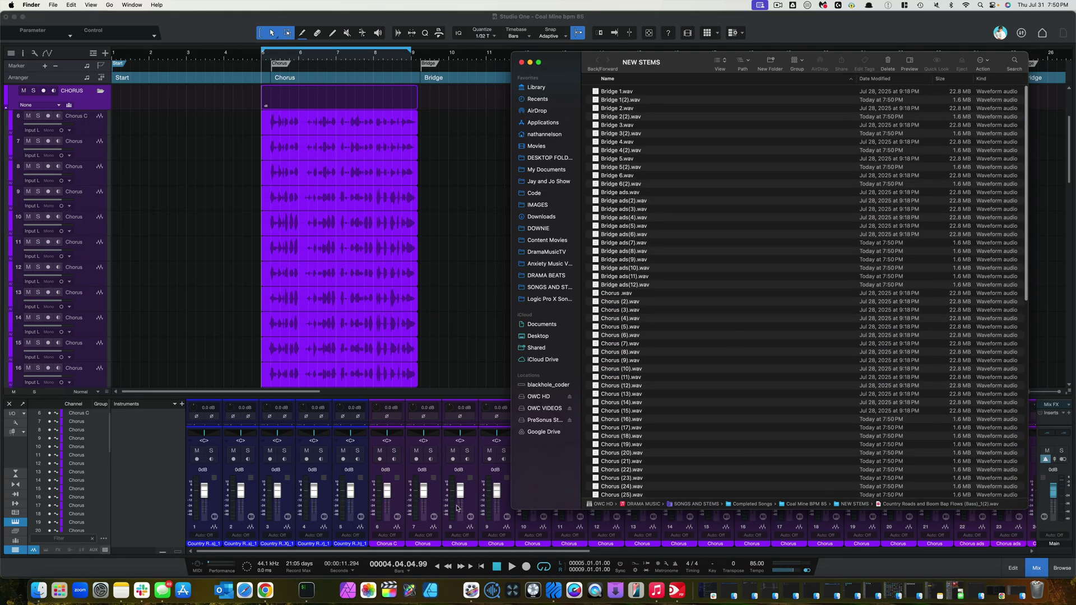
- Close Coal Mine bpm 85 and create an empty Record and Mix song, 2025-07-31 Drama Music
{"action": "left_click", "coordinate": [186, 29]}
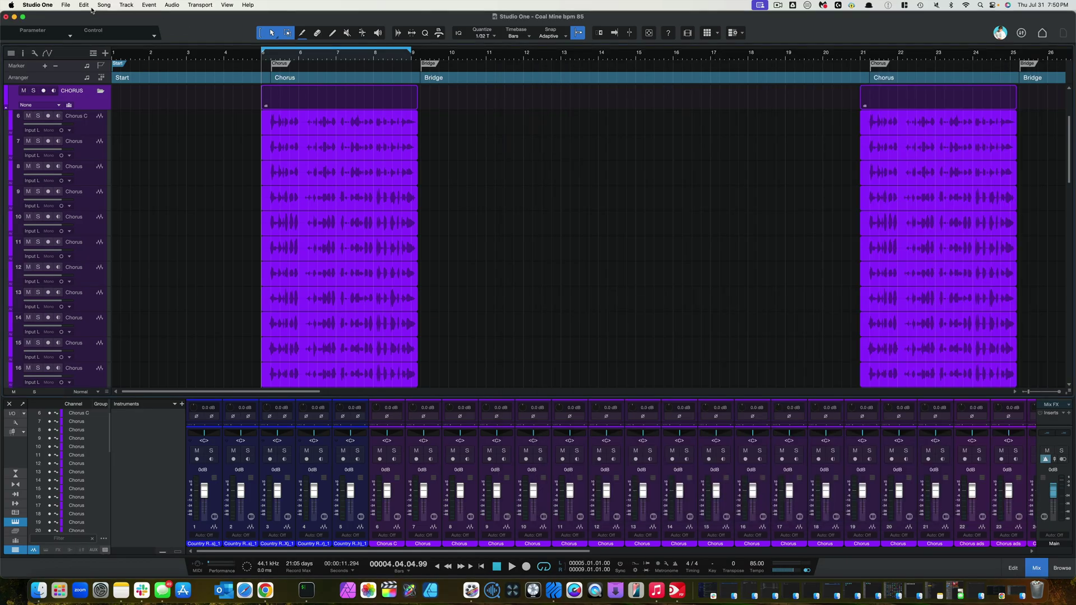
{"action": "left_click", "coordinate": [66, 5]}
{"action": "left_click", "coordinate": [78, 35]}
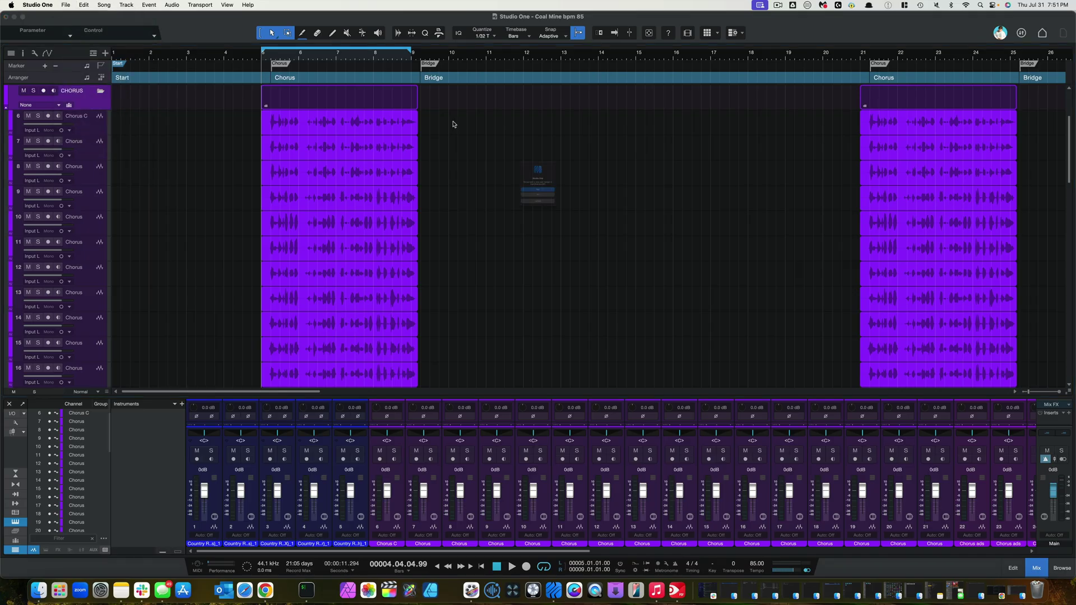
{"action": "left_click", "coordinate": [577, 220]}
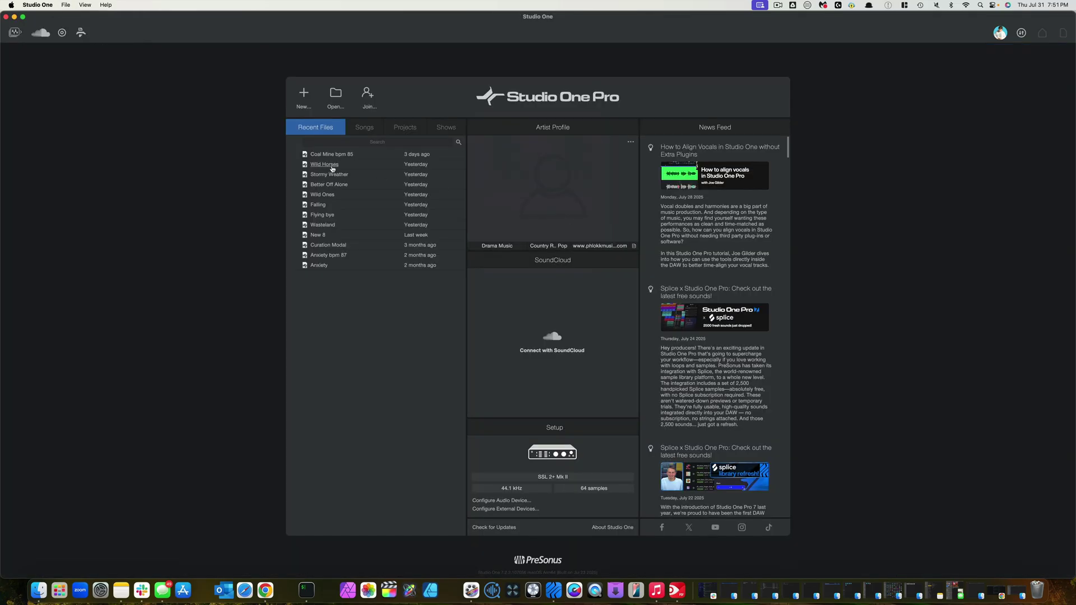
{"action": "left_click", "coordinate": [304, 94]}
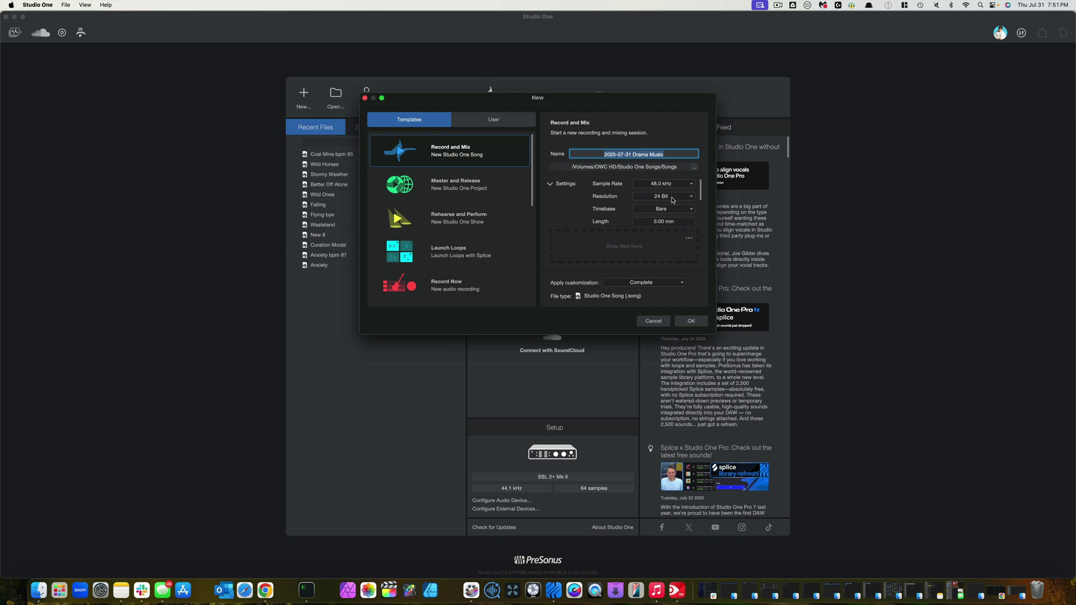
{"action": "left_click", "coordinate": [691, 321]}
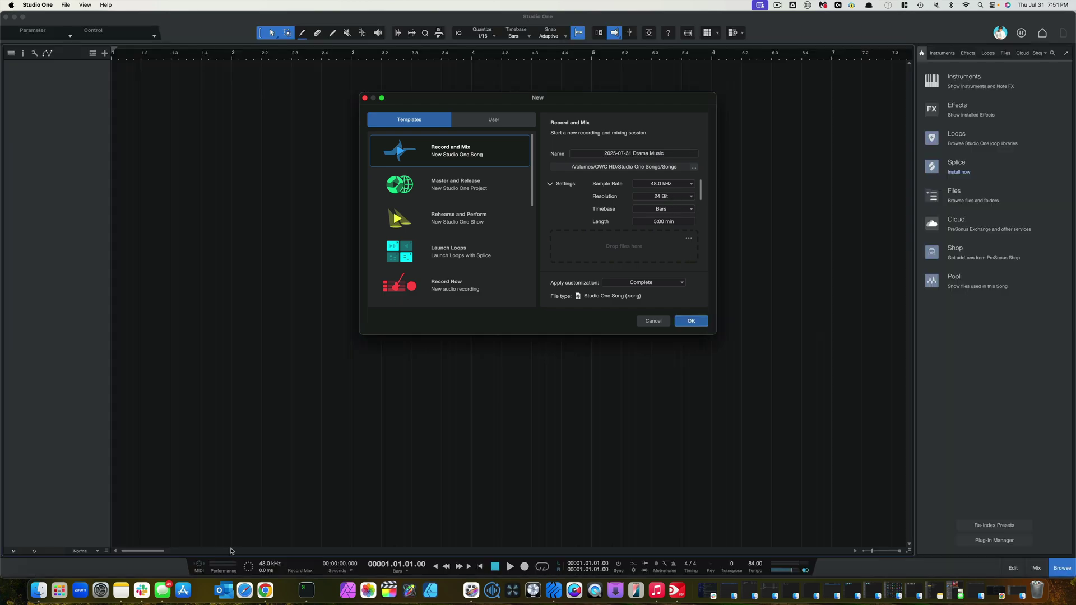
- Select all stem files in the NEW STEMS folder and drag them into the Drama Music song as separate tracks
{"action": "key", "text": "super+Tab"}
{"action": "left_click", "coordinate": [782, 335]}
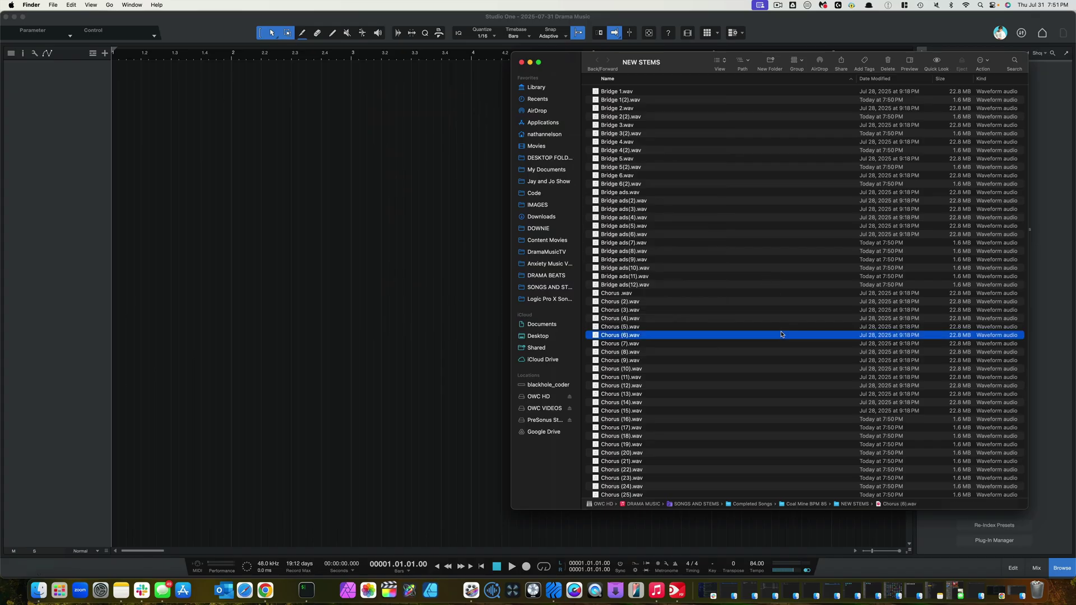
{"action": "key", "text": "super+a"}
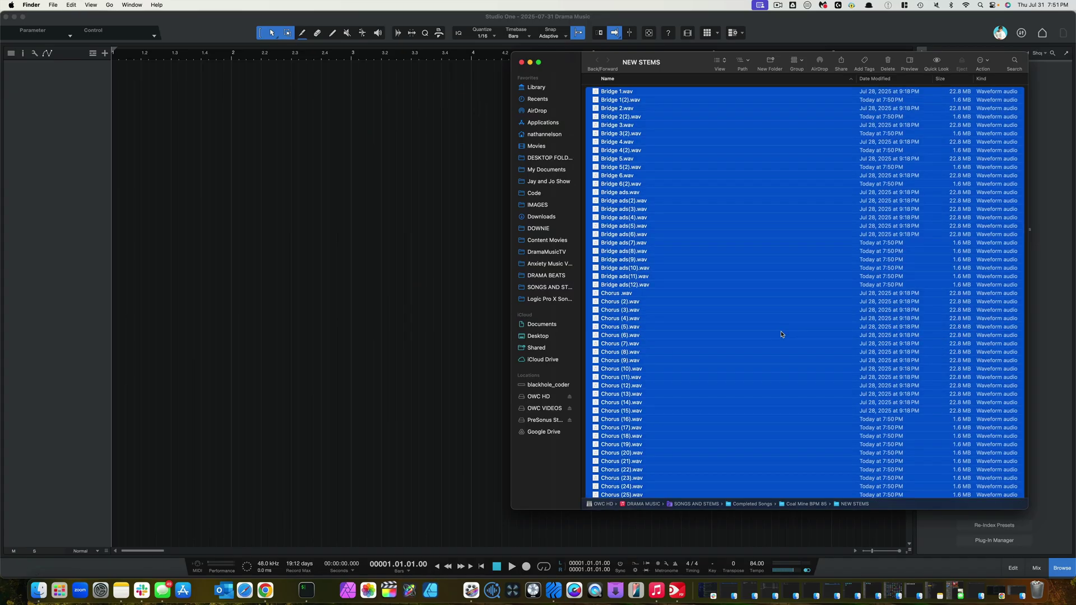
{"action": "left_click", "coordinate": [358, 308]}
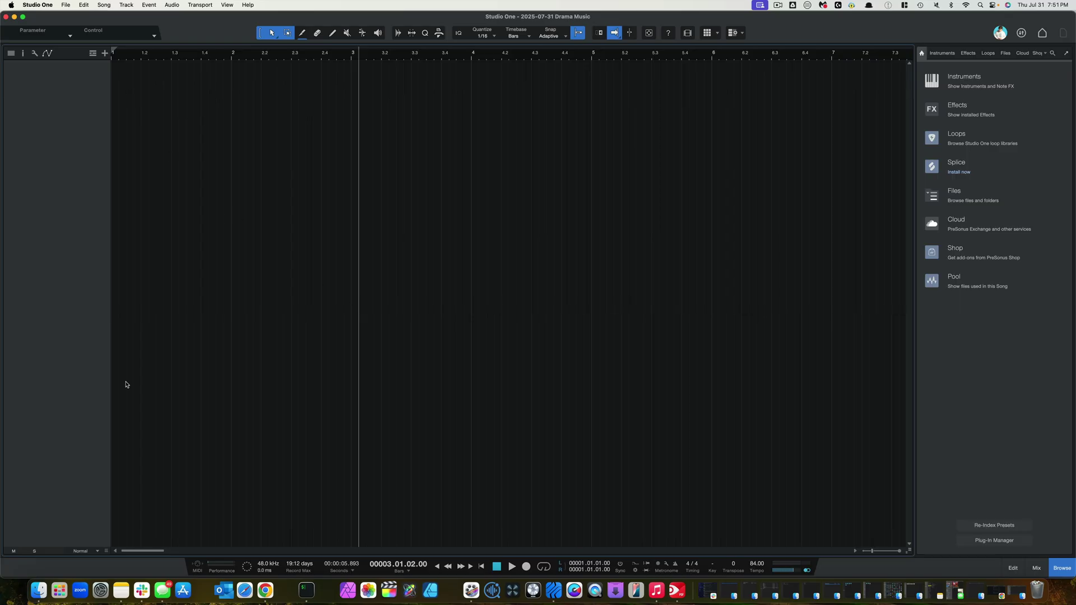
{"action": "left_click", "coordinate": [39, 590]}
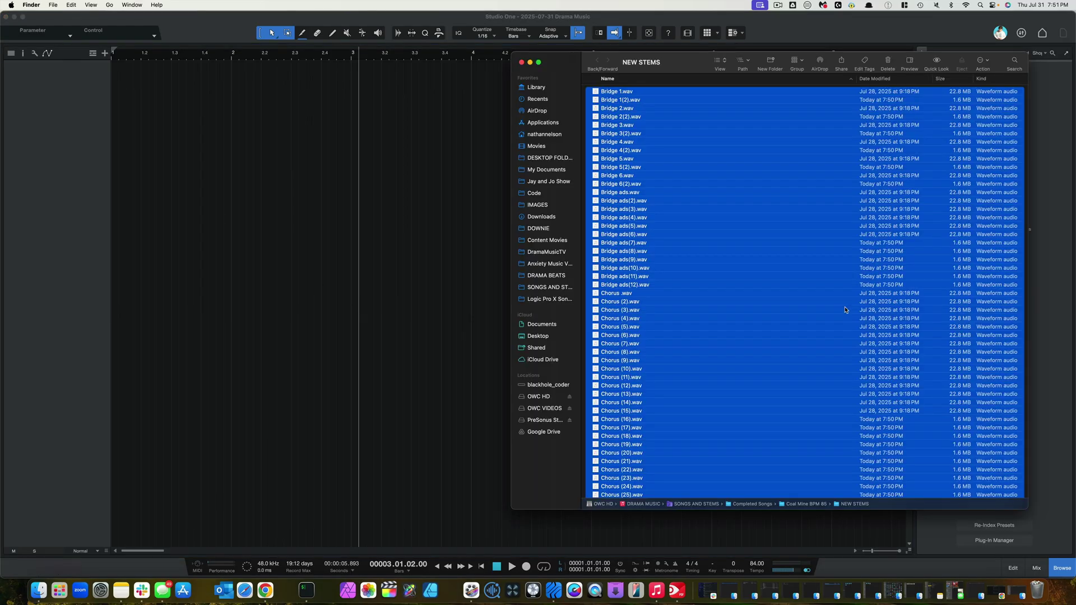
{"action": "left_click_drag", "start_coordinate": [845, 310], "coordinate": [137, 230]}
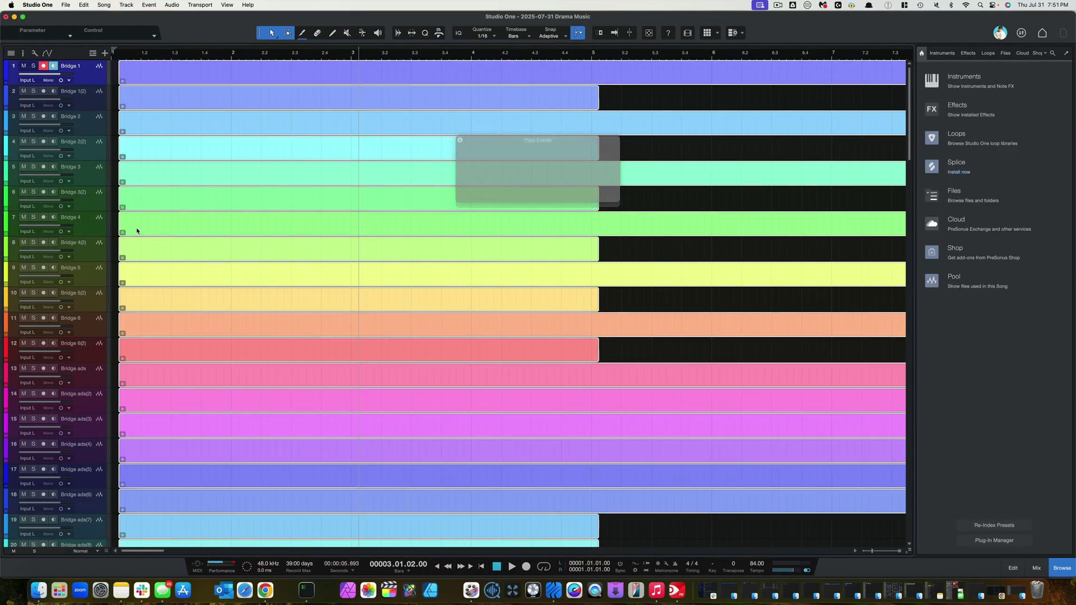
- Zoom to fit the full clips and enlarge the Chorus tracks to show their single mono waveforms
{"action": "key", "text": "w"}
{"action": "key", "text": "w"}
{"action": "key", "text": "w"}
{"action": "key", "text": "w"}
{"action": "key", "text": "w"}
{"action": "key", "text": "w"}
{"action": "key", "text": "w"}
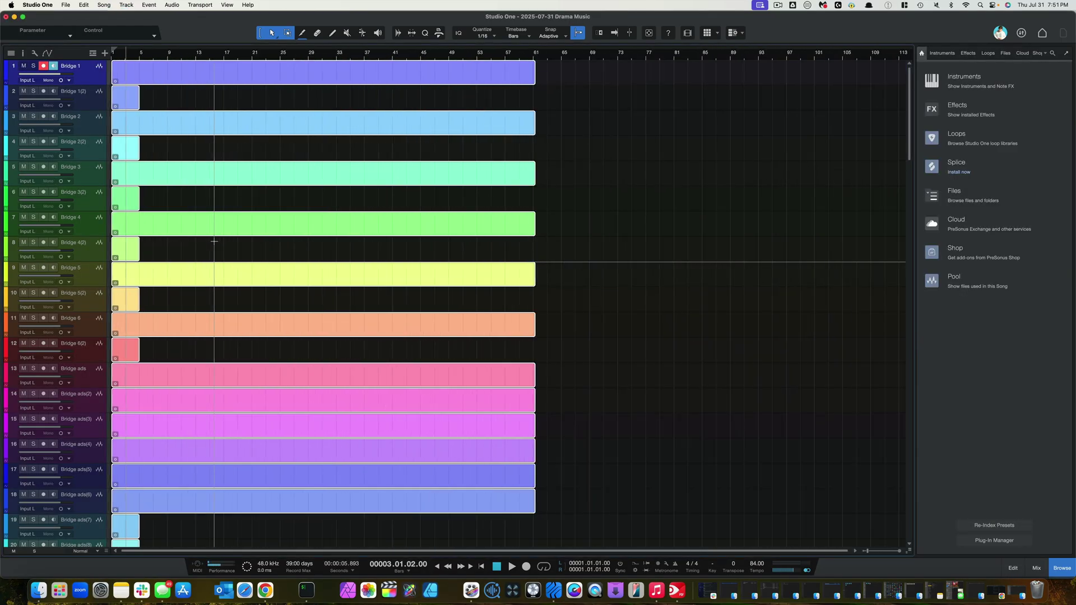
{"action": "scroll", "coordinate": [485, 381], "scroll_direction": "down", "scroll_amount": 10}
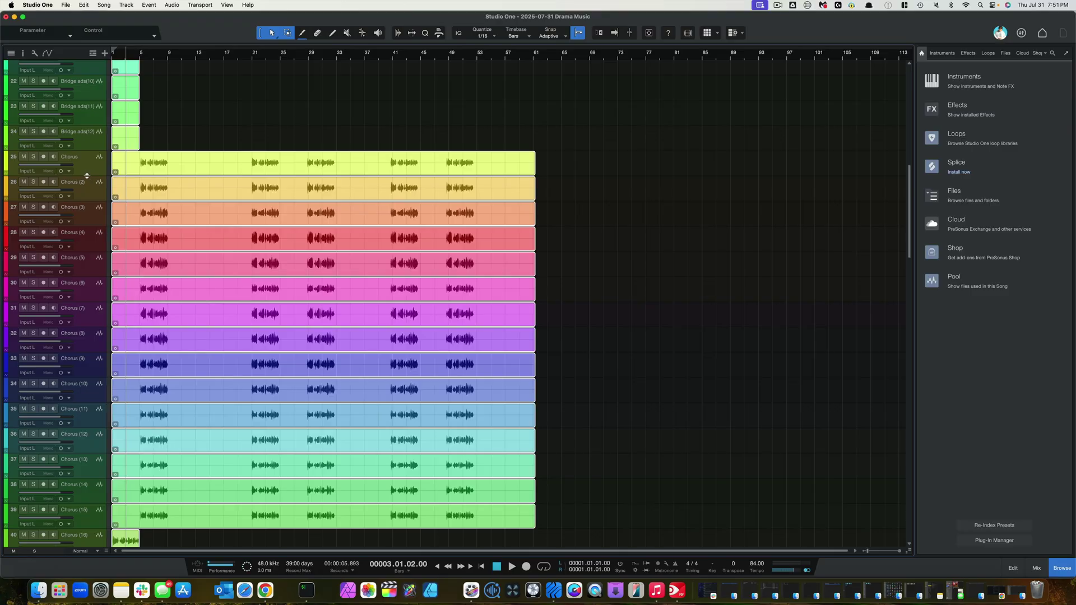
{"action": "mouse_move", "coordinate": [87, 176]}
{"action": "left_mouse_down"}
{"action": "mouse_move", "coordinate": [84, 329]}
{"action": "mouse_move", "coordinate": [83, 186]}
{"action": "left_mouse_up"}
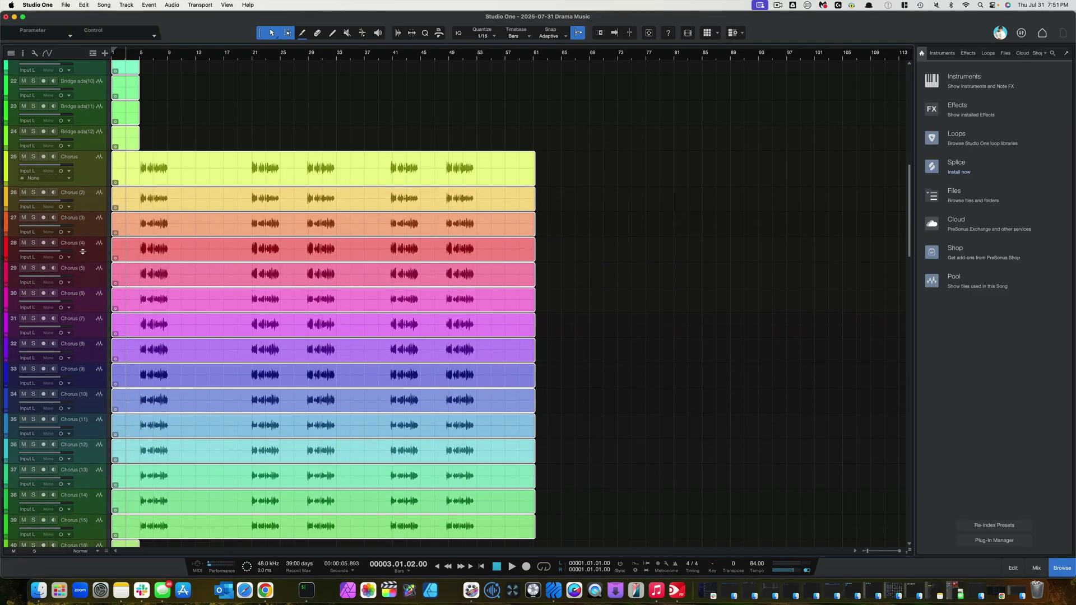
{"action": "left_click_drag", "start_coordinate": [83, 252], "coordinate": [77, 326]}
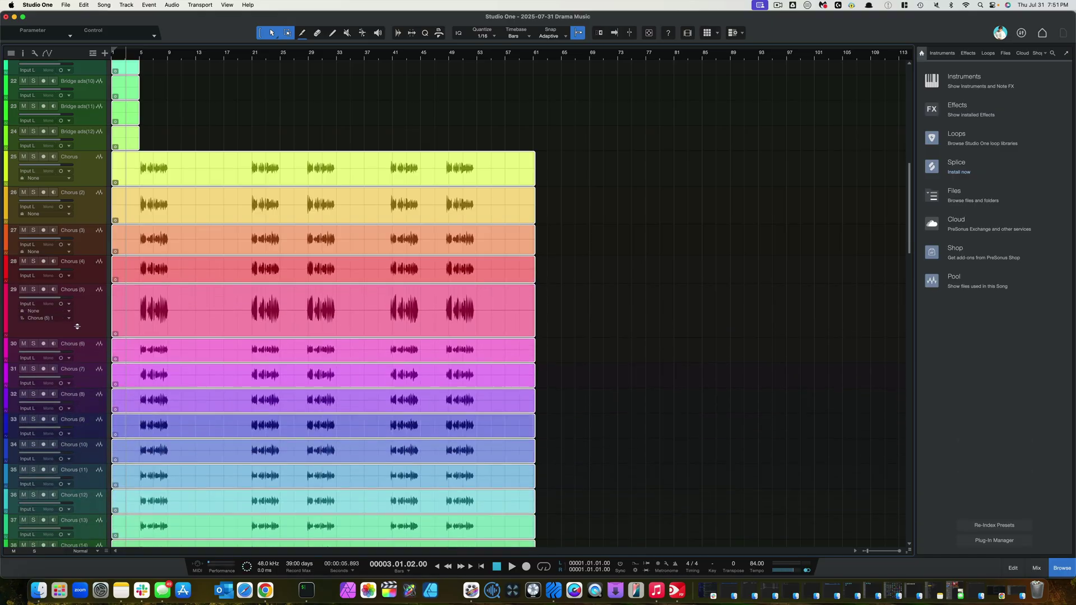